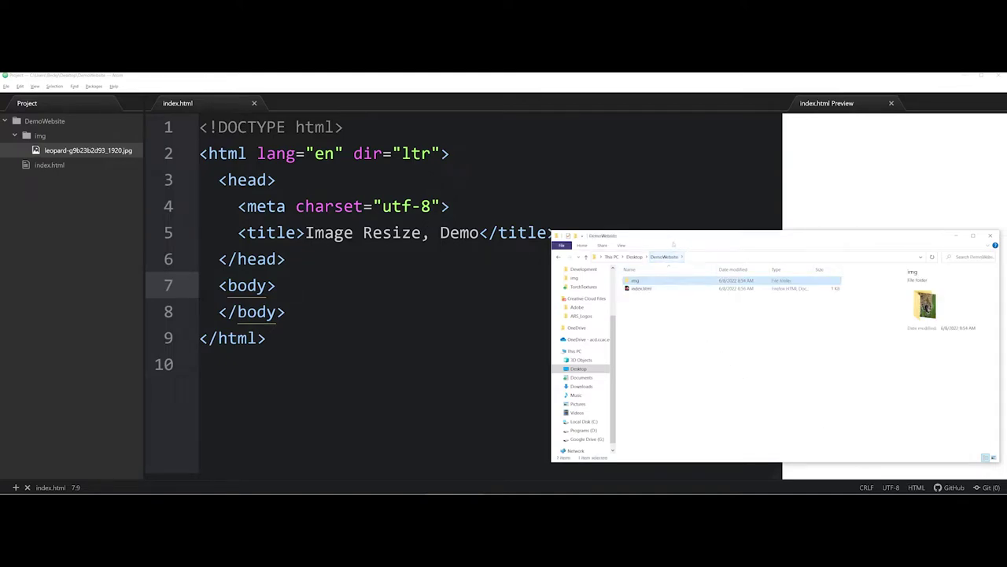
Move the DemoWebsite Explorer window over Atom and open its img folder to view the leopard photo.
mouse_move(674, 237)
mouse_down()
mouse_move(630, 244)
mouse_move(436, 219)
mouse_up()
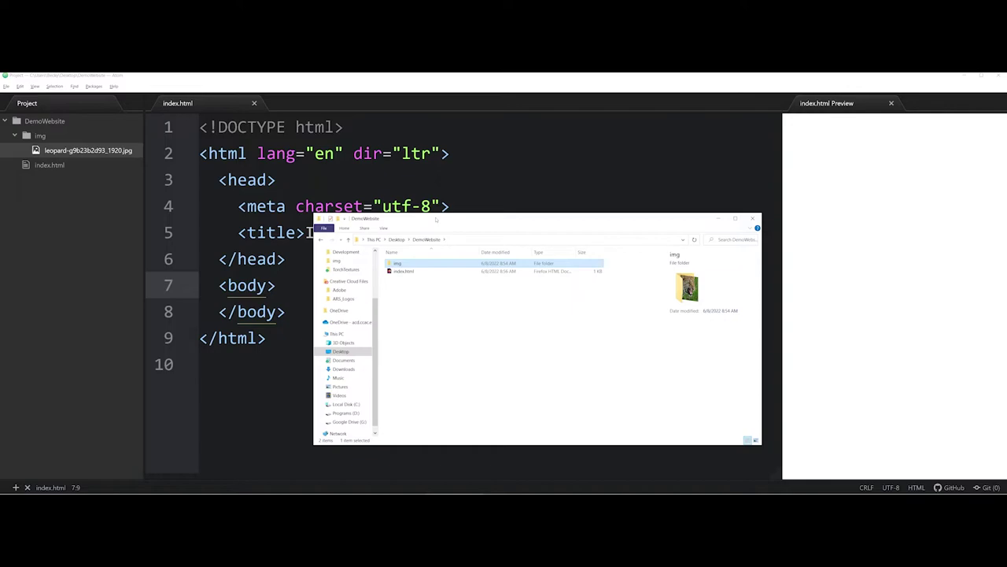
double_click(397, 263)
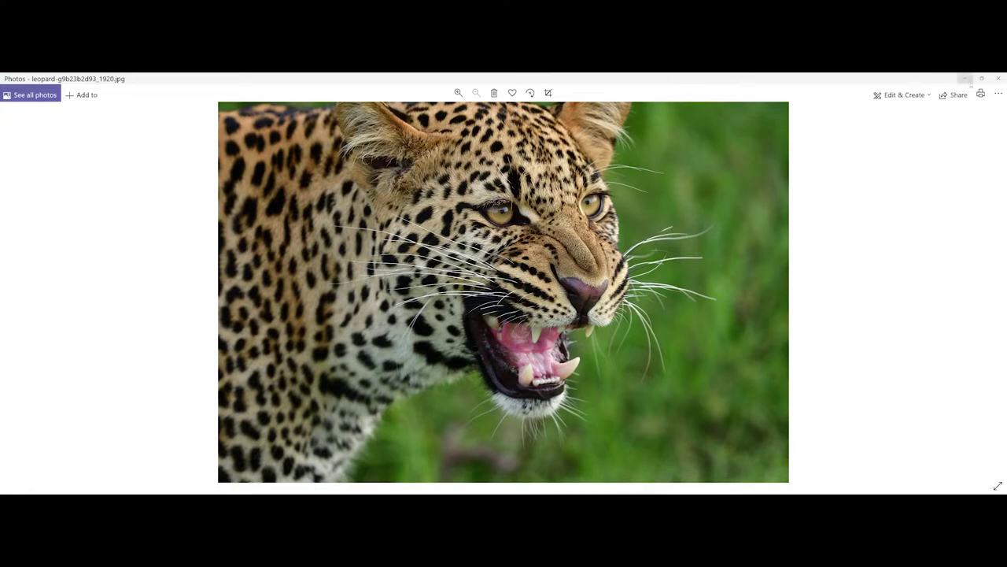
Close the Photos viewer displaying the 1920 × 1280 leopard photo.
click(997, 78)
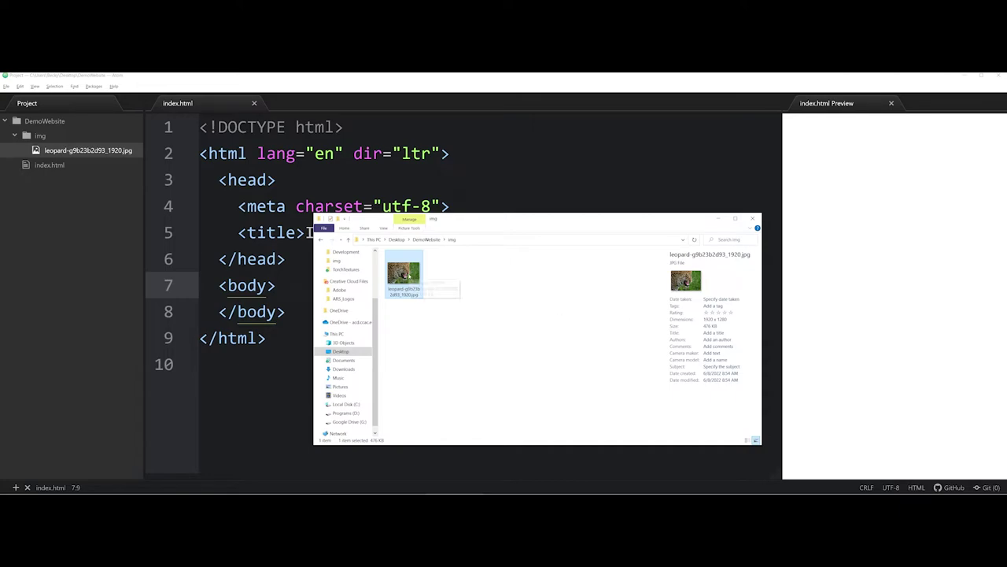
mouse_move(404, 274)
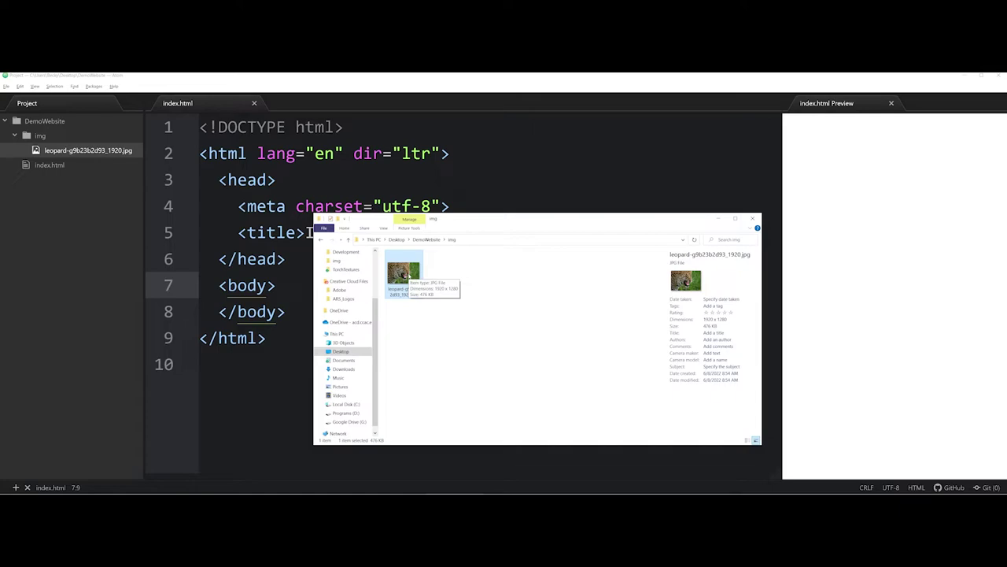
Preview the leopard photo in Photos again, then close the viewer.
double_click(408, 276)
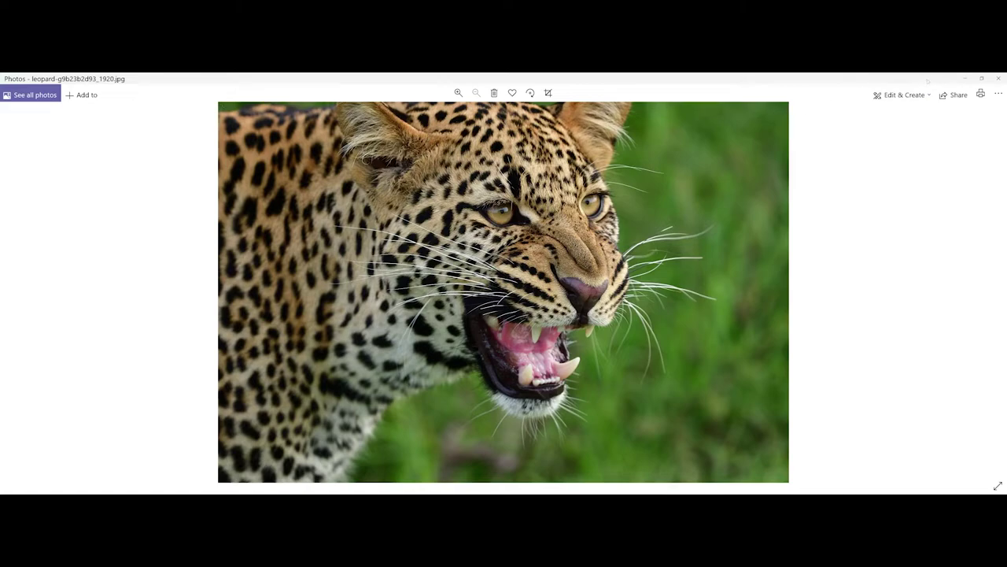
click(998, 79)
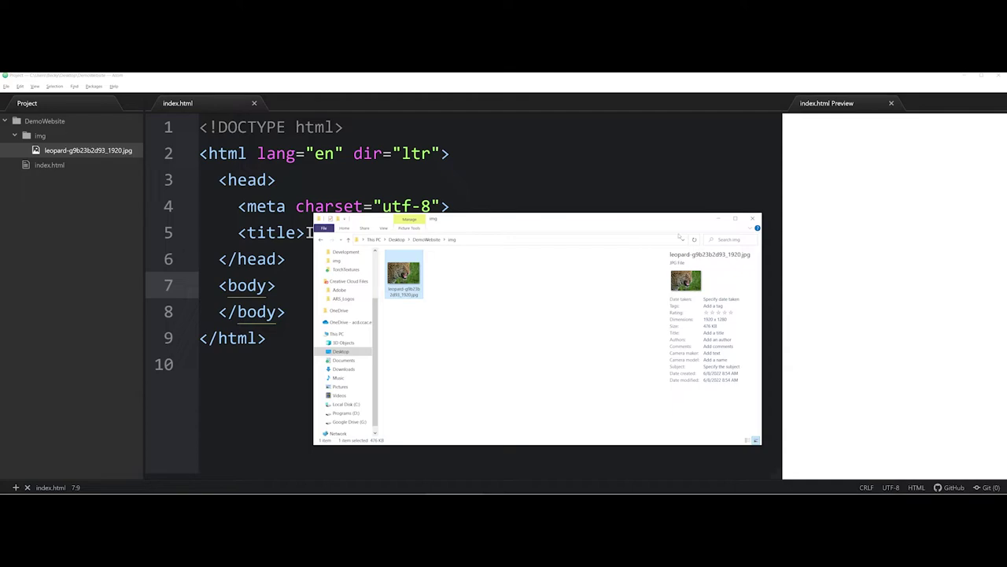
Minimize File Explorer and rename the leopard image in Atom's img folder to leopard.jpg.
click(718, 218)
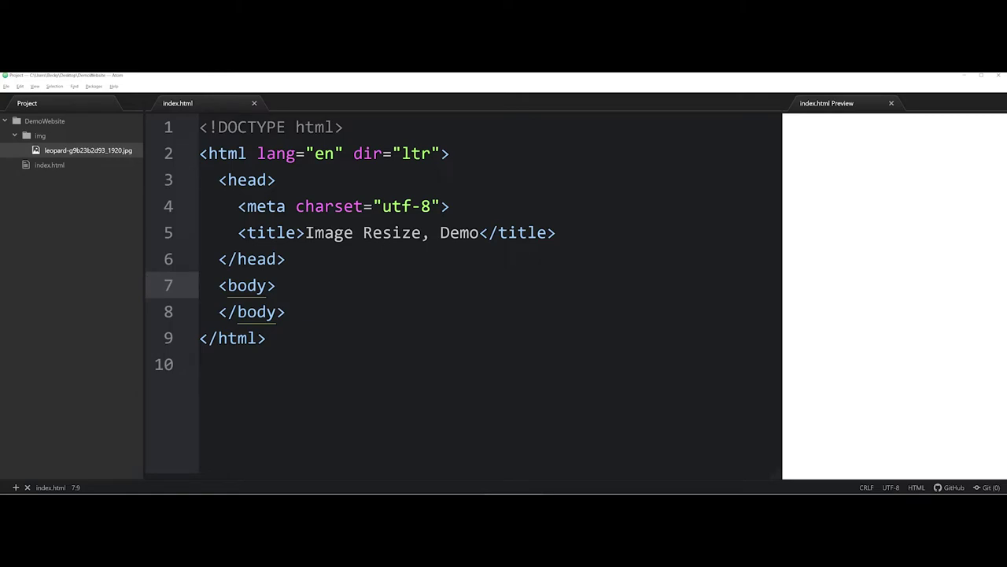
click(81, 151)
right_click(81, 151)
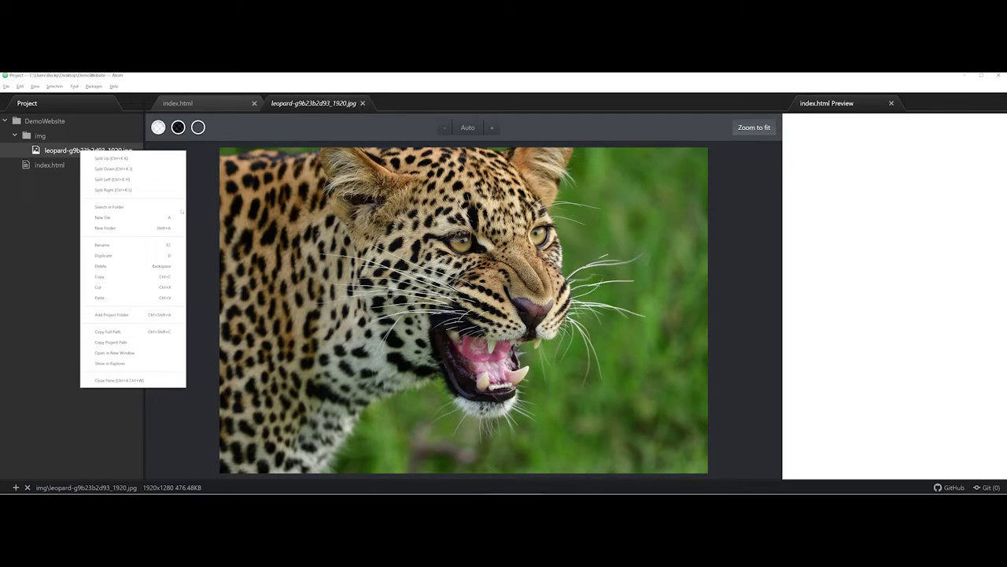
click(138, 244)
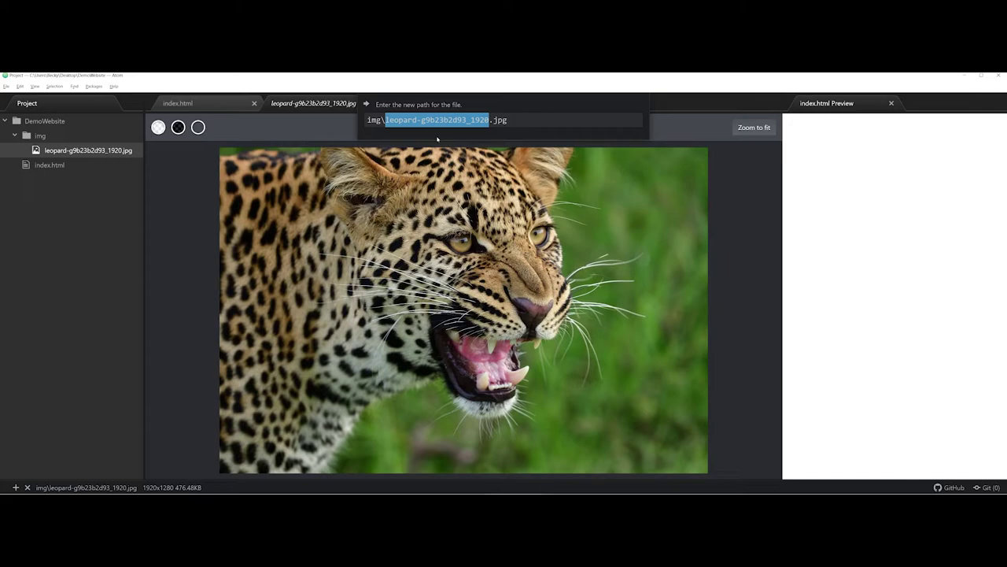
text(leo)
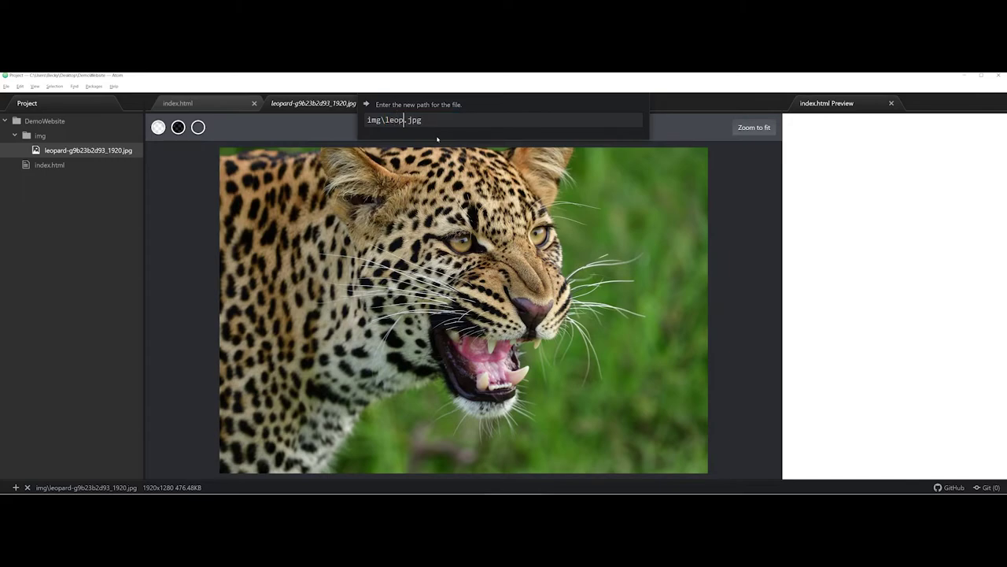
text(pard)
key(Return)
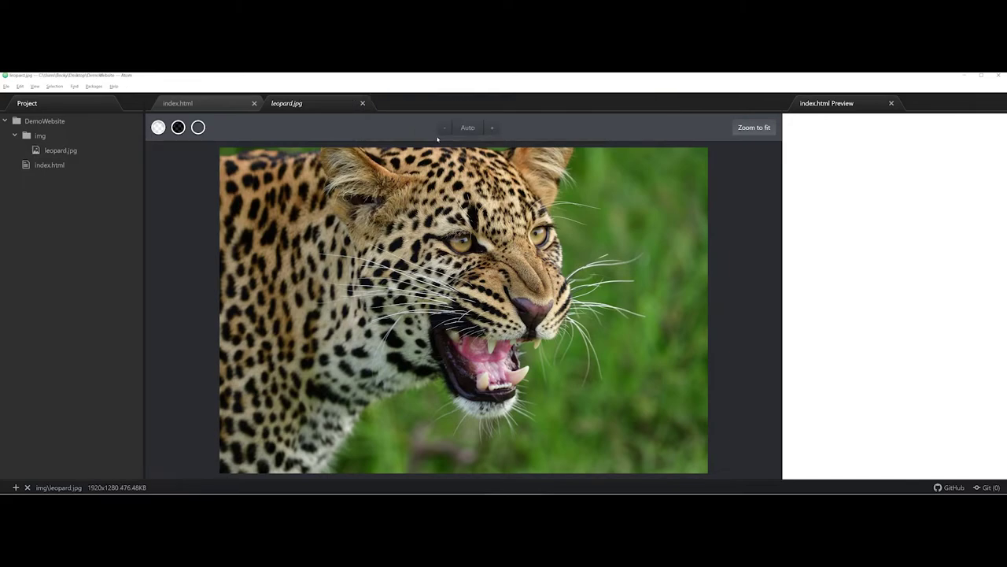
Add <img src="img/leopard.jpg"> on a new line inside the body of index.html.
click(362, 103)
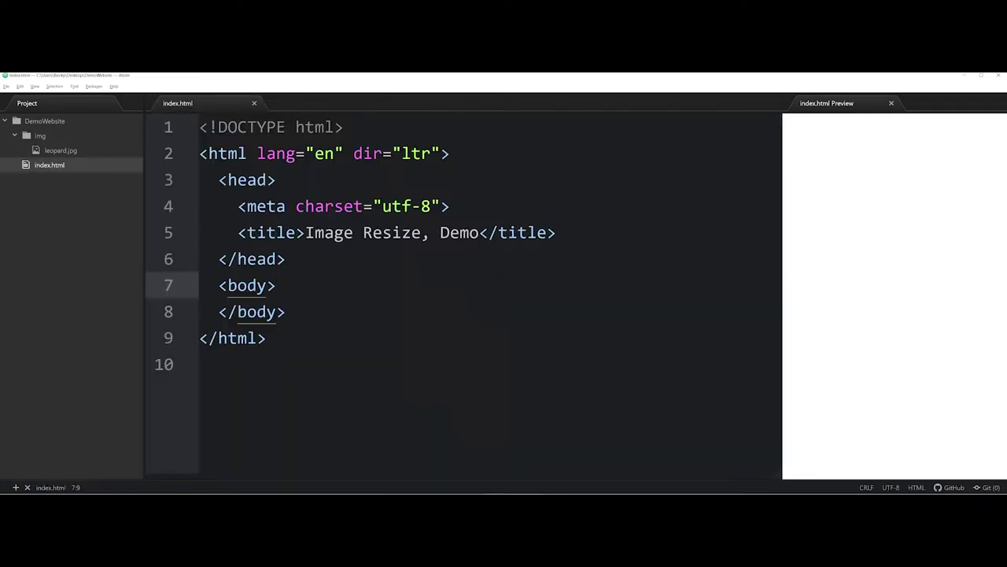
key(Return)
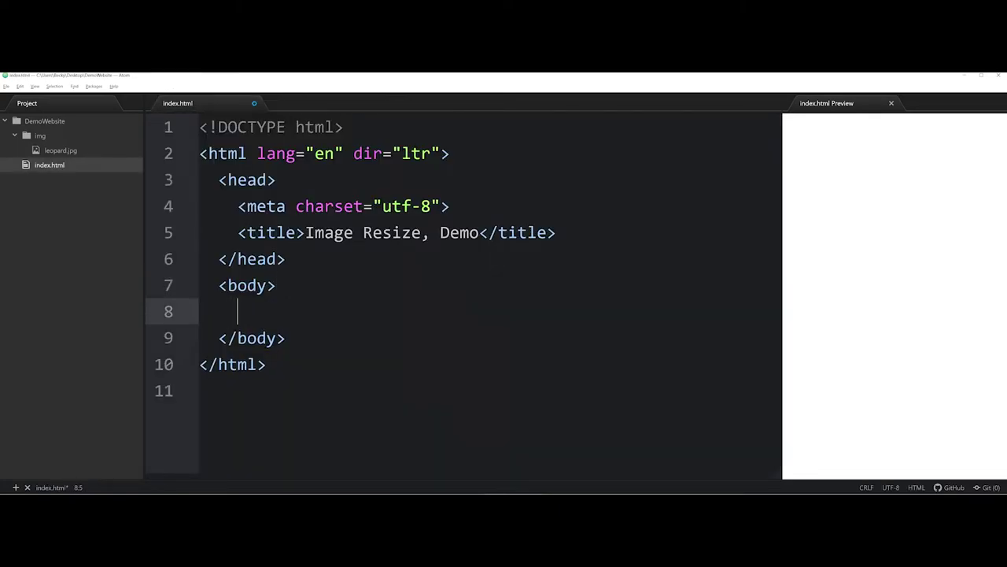
text(<img sr)
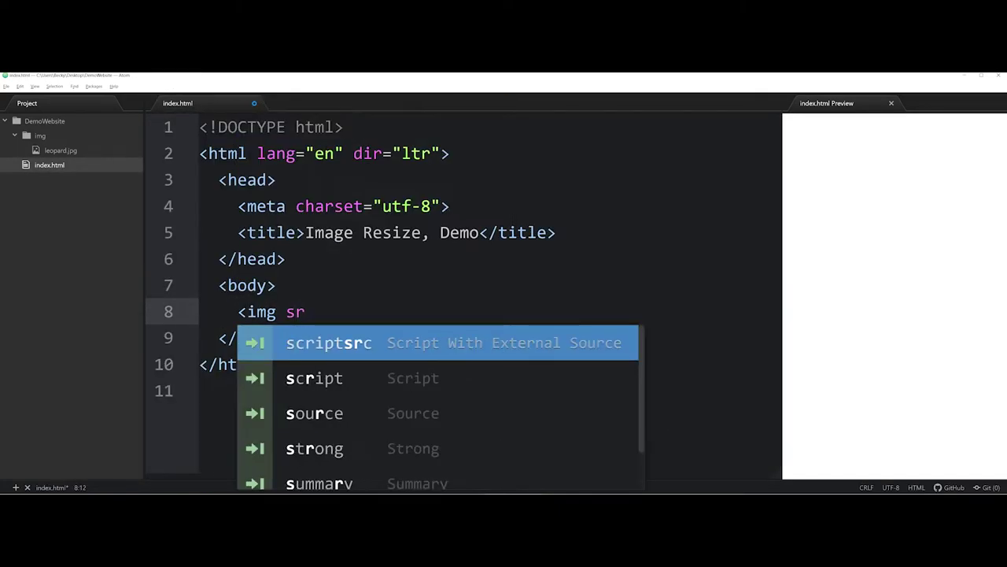
text(c="i)
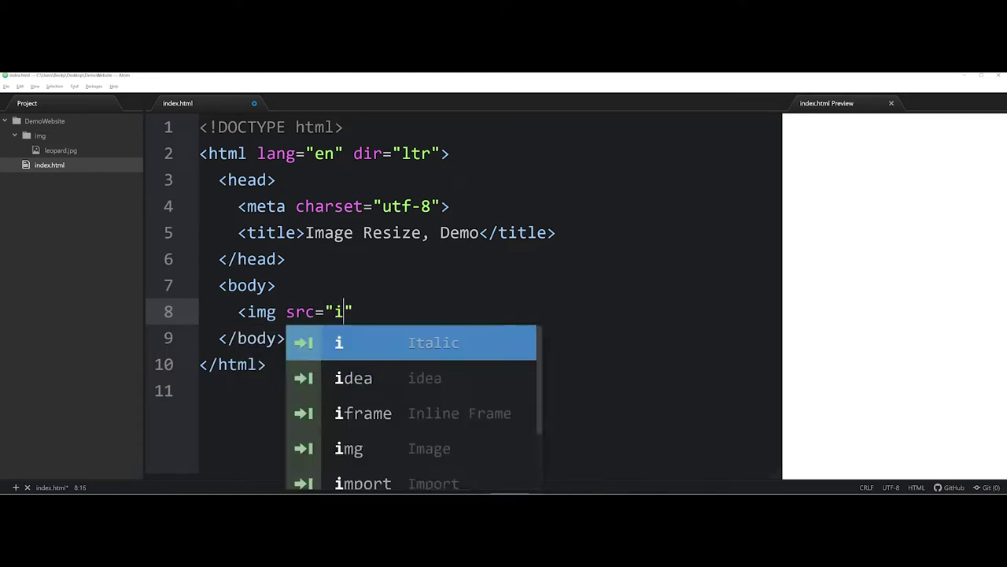
text(mg/)
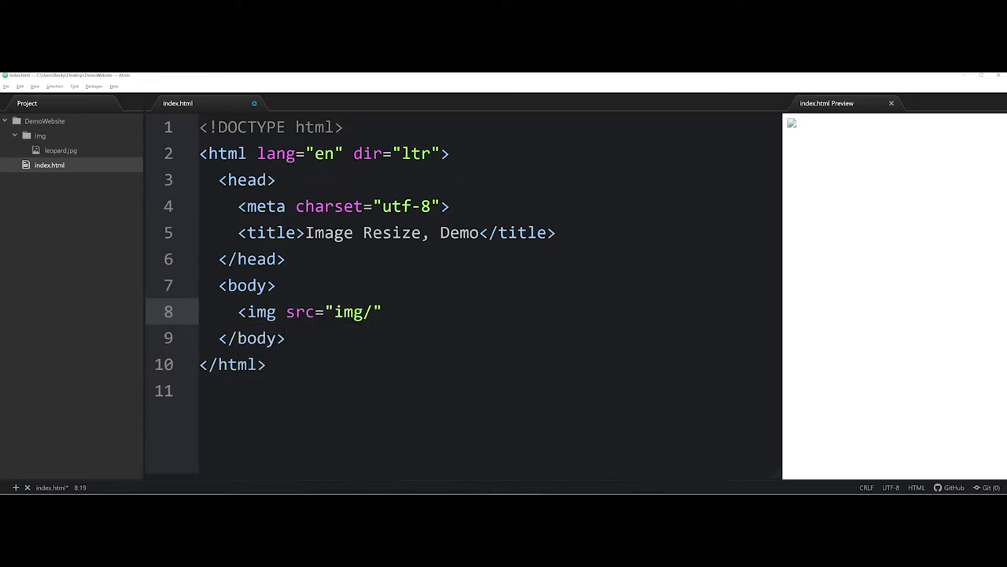
text(leopard.jpg)
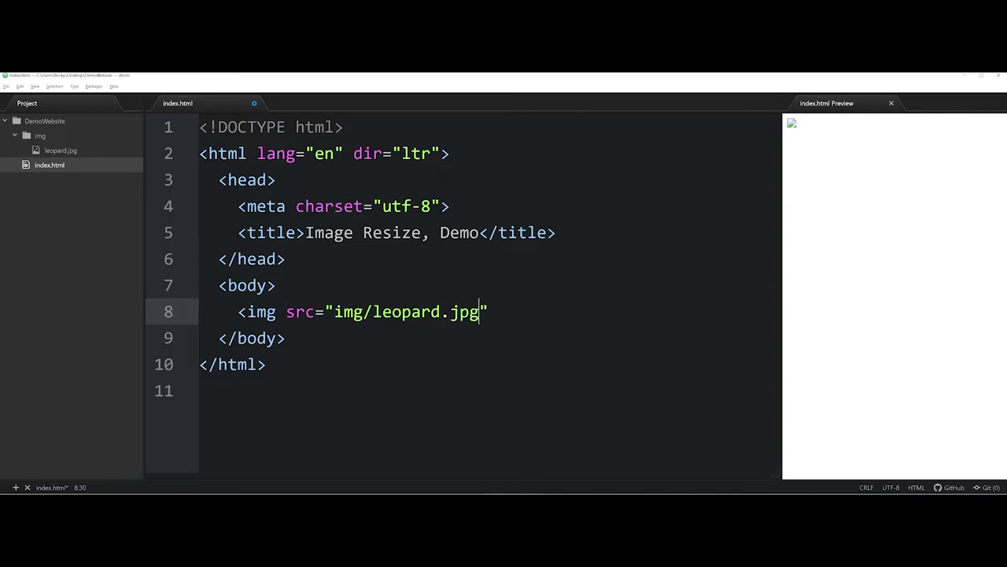
key(Right)
text(>)
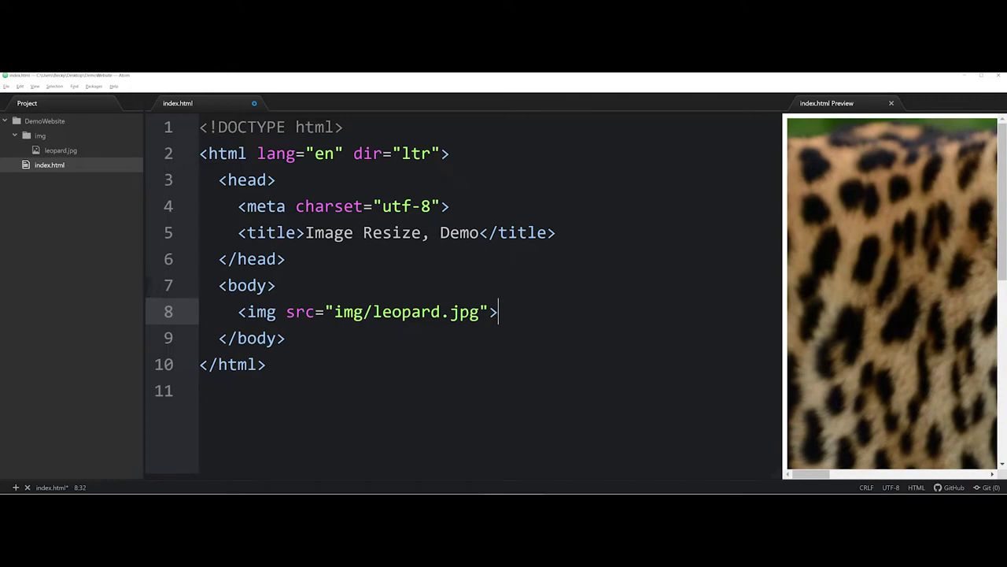
Resize the preview pane to balance the code with the full-size leopard preview.
drag(784, 197, 609, 197)
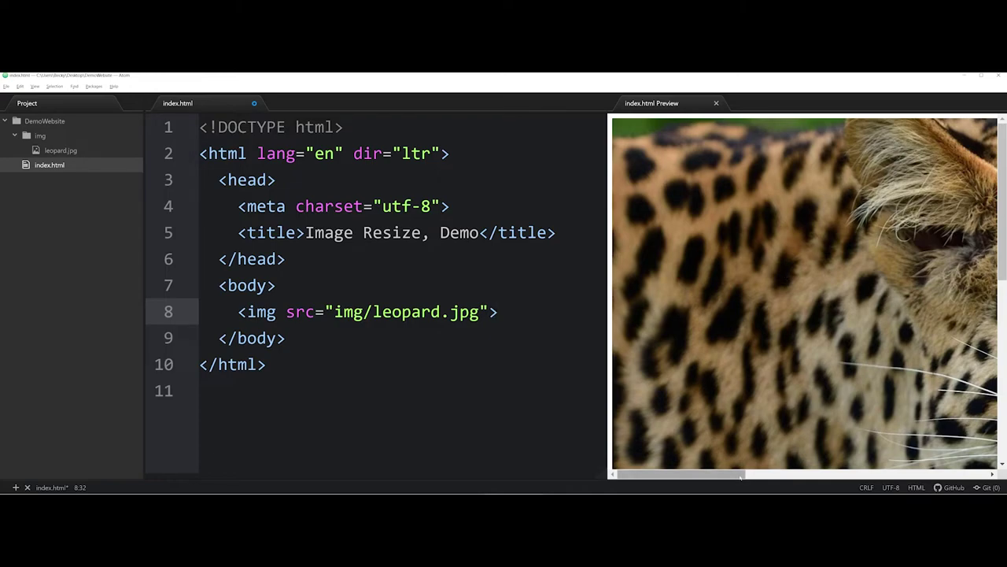
mouse_move(740, 473)
mouse_down()
mouse_move(837, 474)
mouse_move(734, 464)
mouse_up()
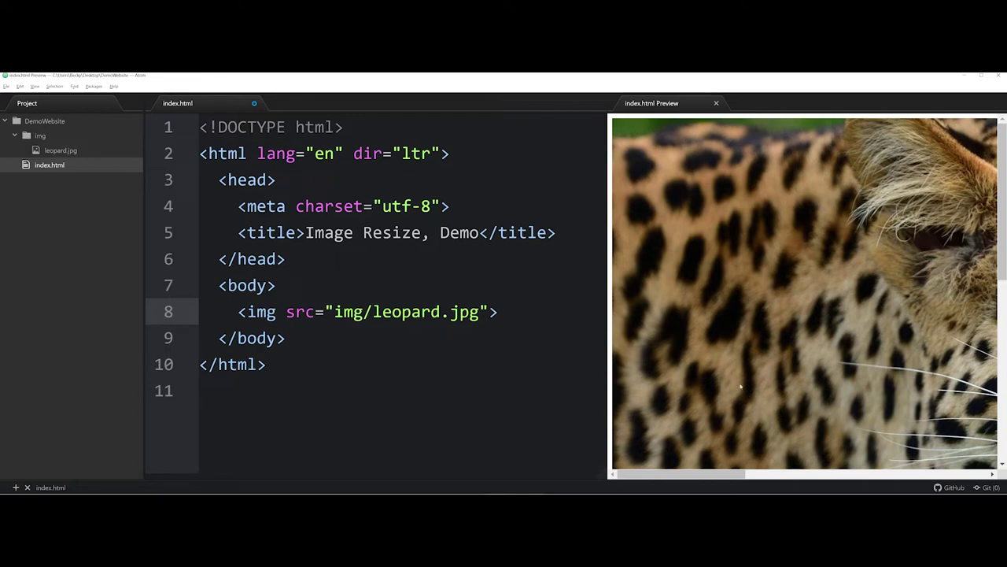
drag(610, 339, 736, 344)
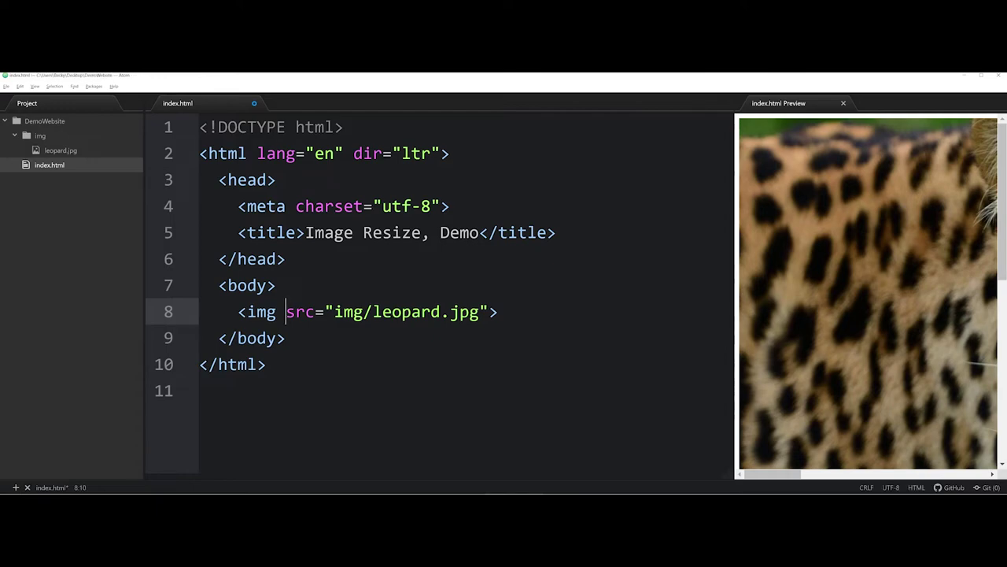
Add width=400px height=300px to the leopard img tag, correcting the typed 600 to 400.
drag(287, 312, 488, 312)
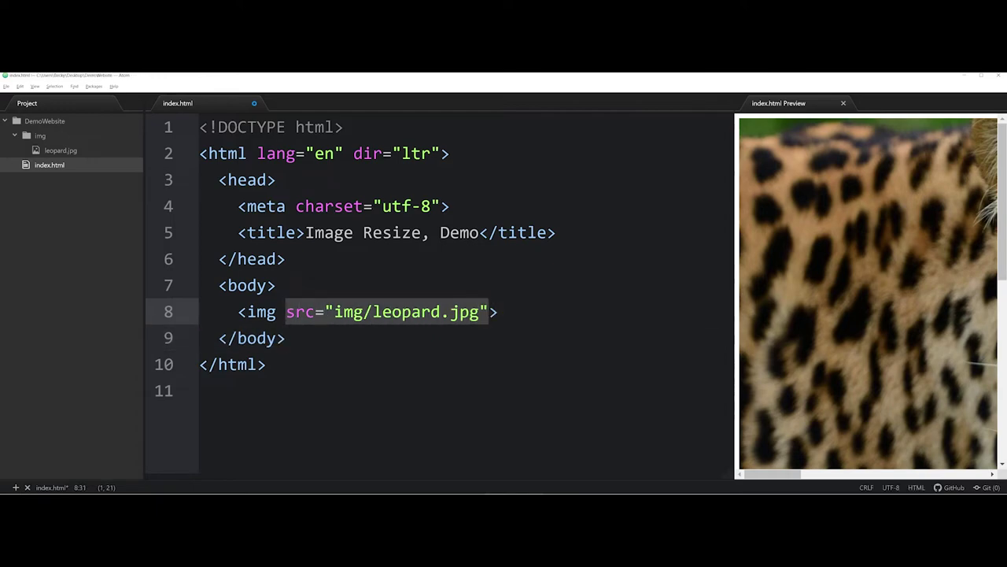
key(Right)
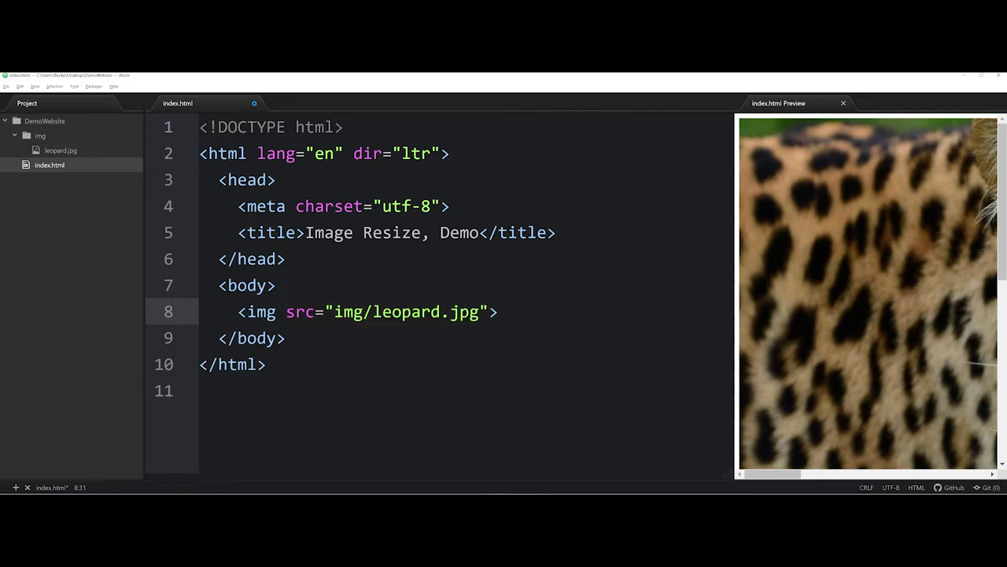
text(wid)
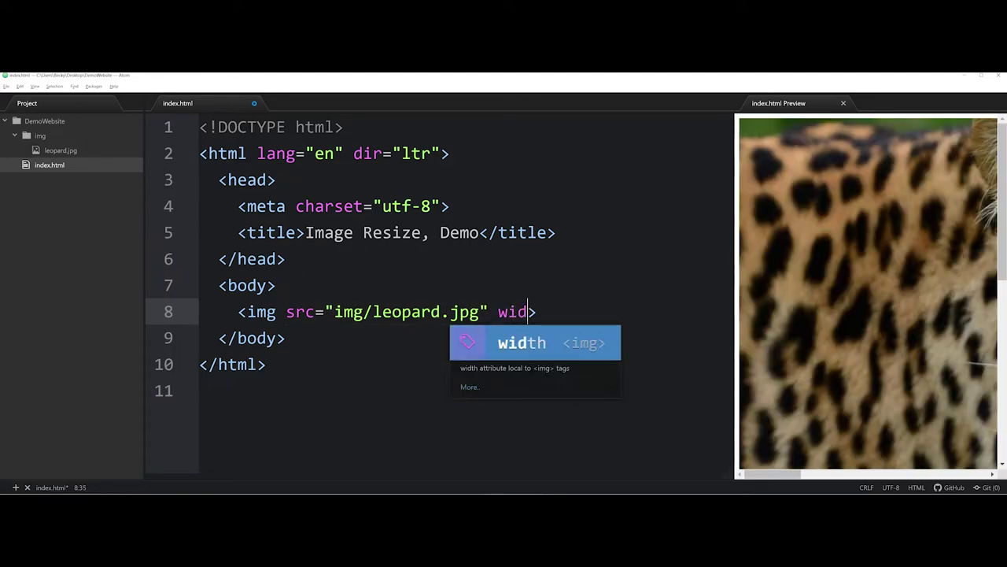
text(th=)
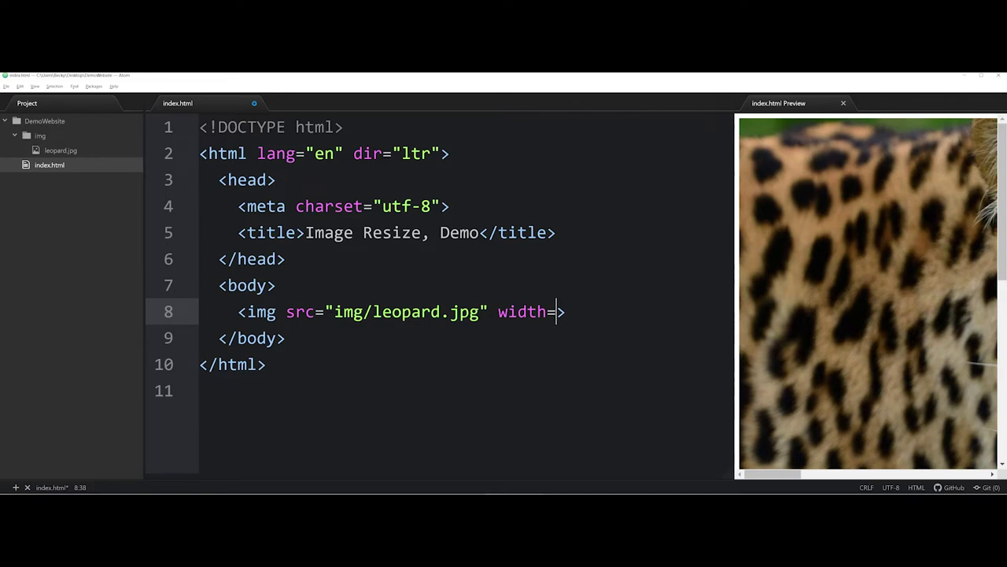
text(600px)
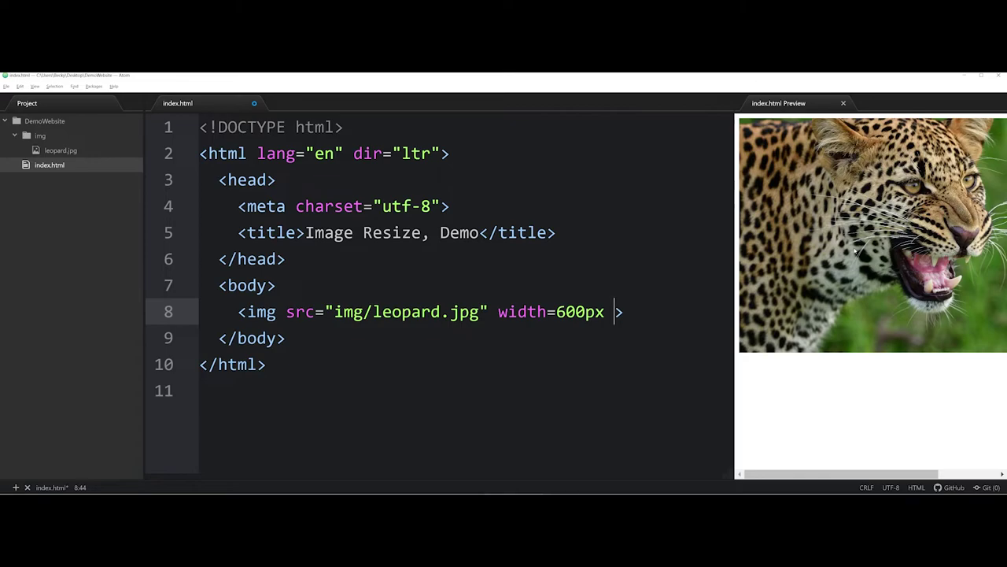
text( height=)
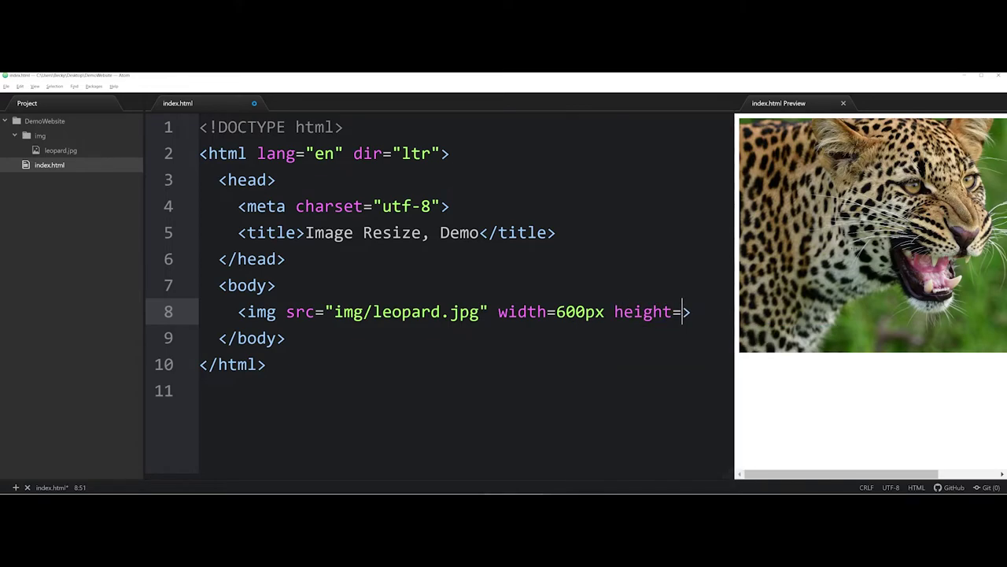
text(30)
text(0px)
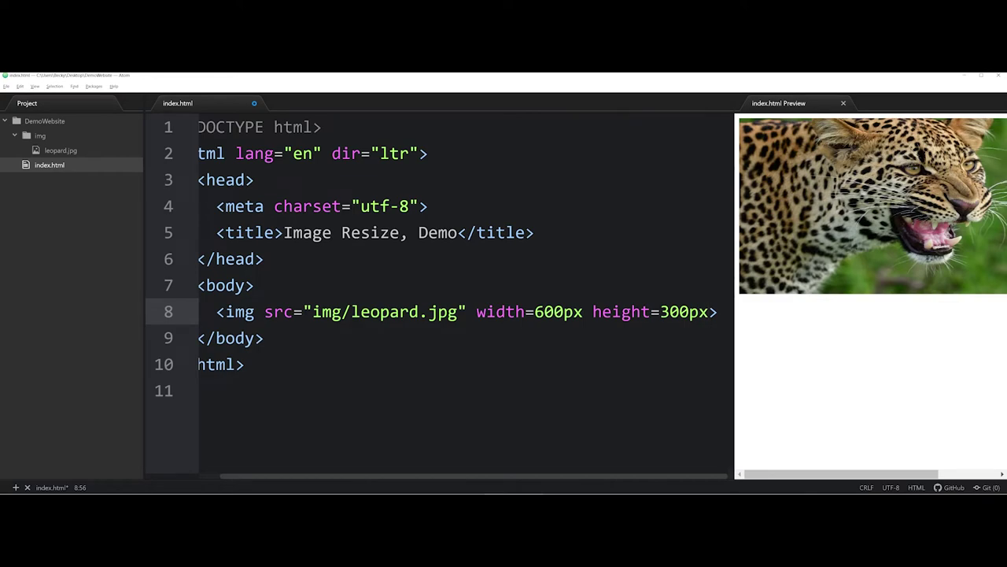
key(ctrl+Left)
key(ctrl+Left)
key(ctrl+Left)
key(shift+Right)
text(4)
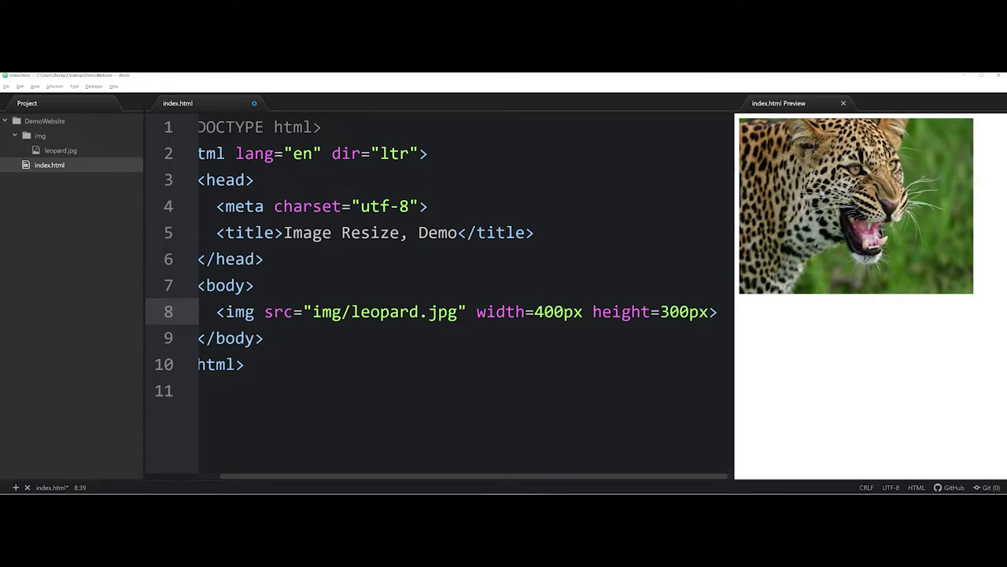
Change the leopard img tag's width from 400px to 300px.
drag(476, 312, 708, 311)
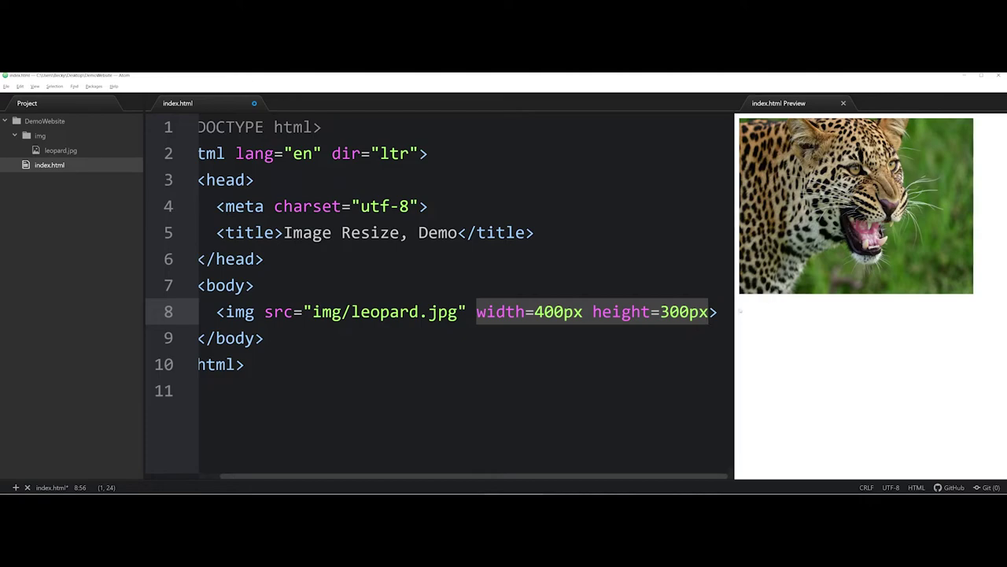
click(535, 312)
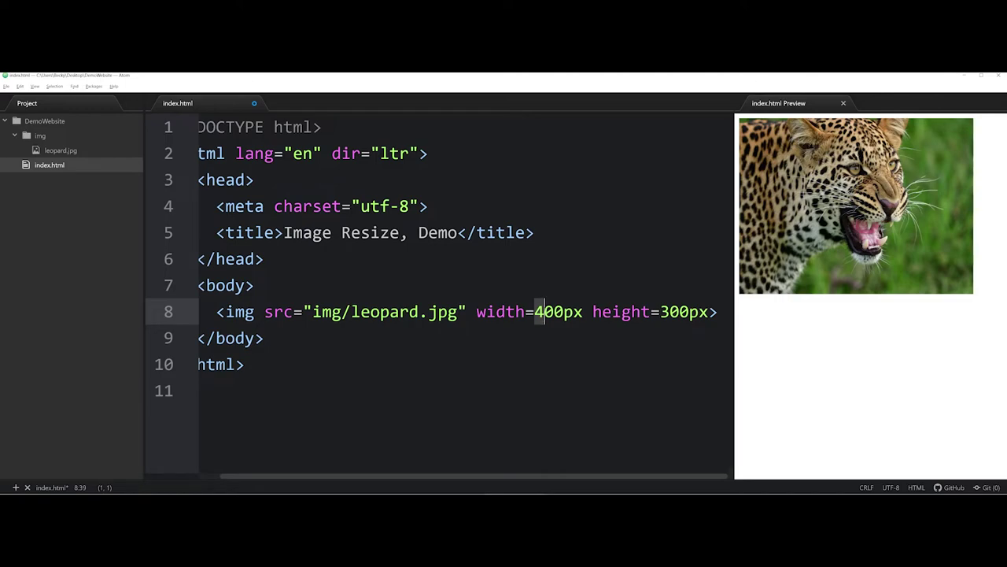
text(6)
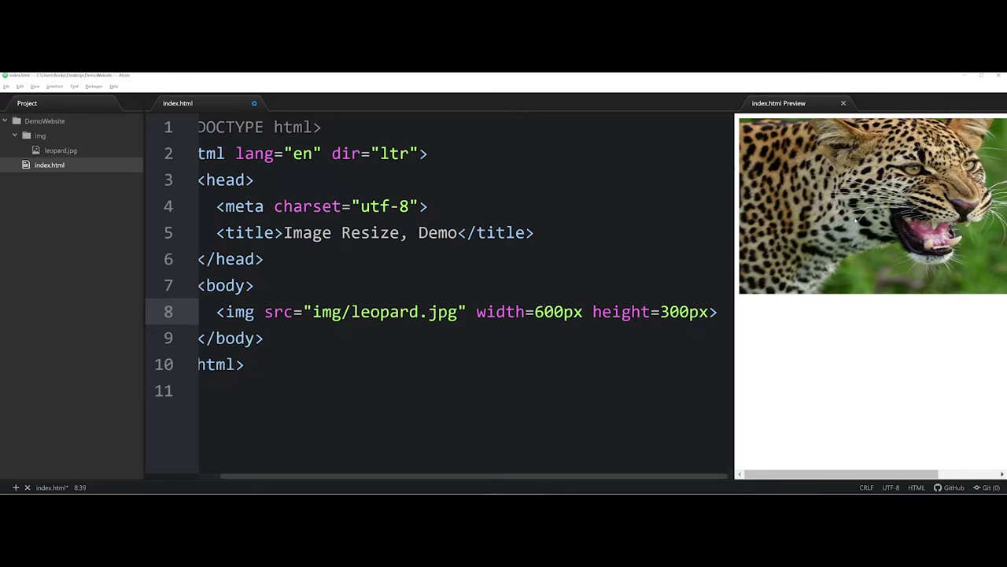
key(BackSpace)
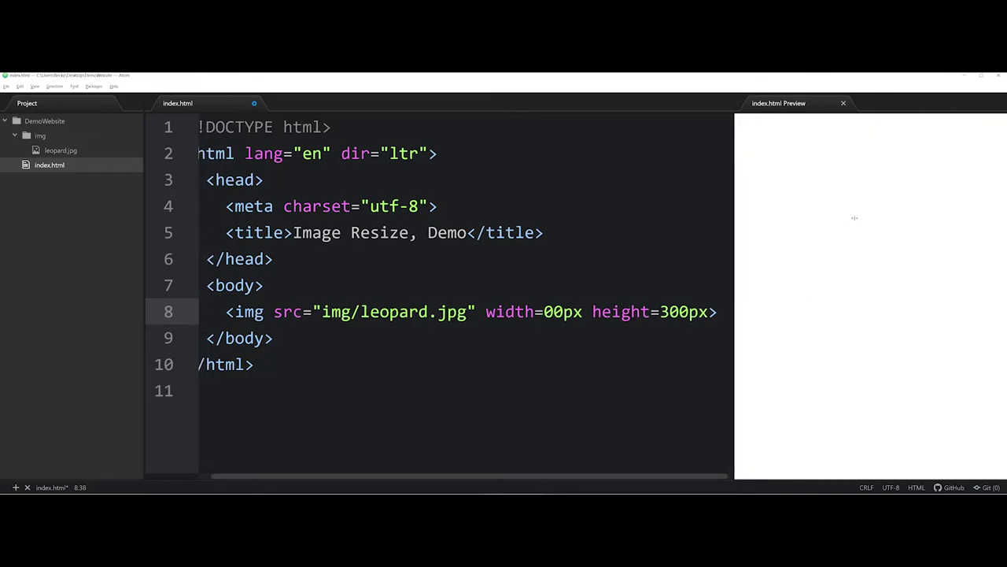
text(3)
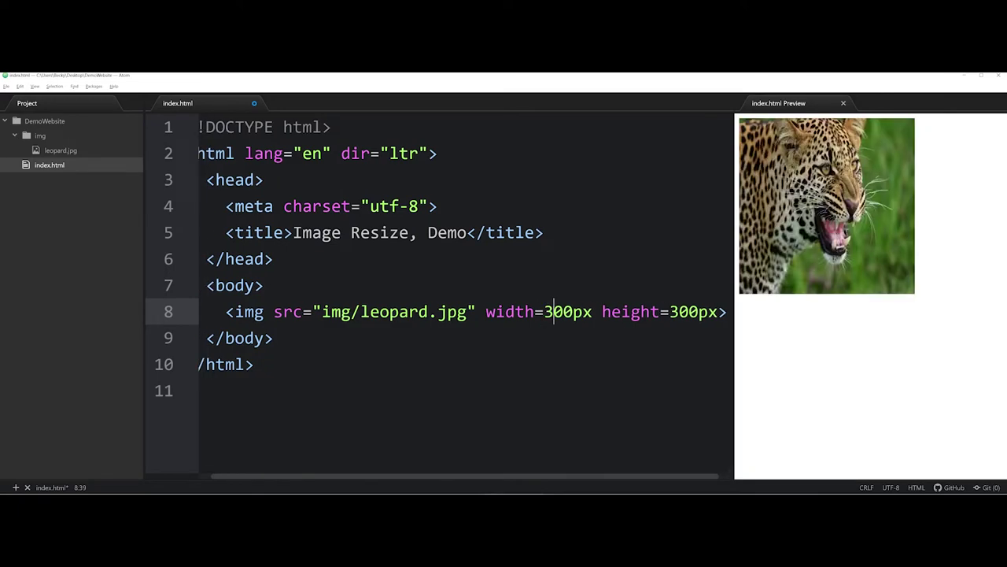
Change the img tag's height from 300px to 200px.
drag(670, 312, 699, 312)
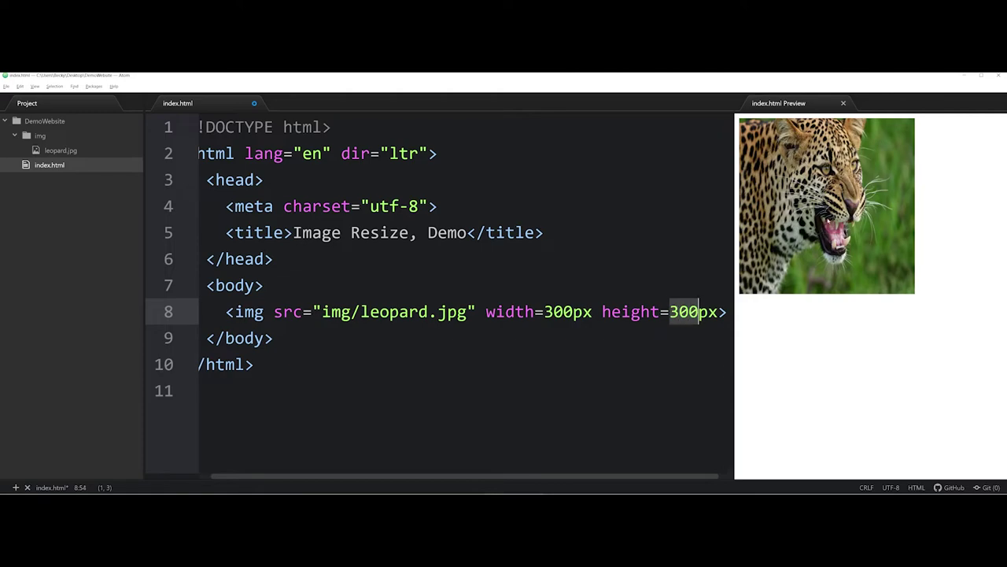
text(150)
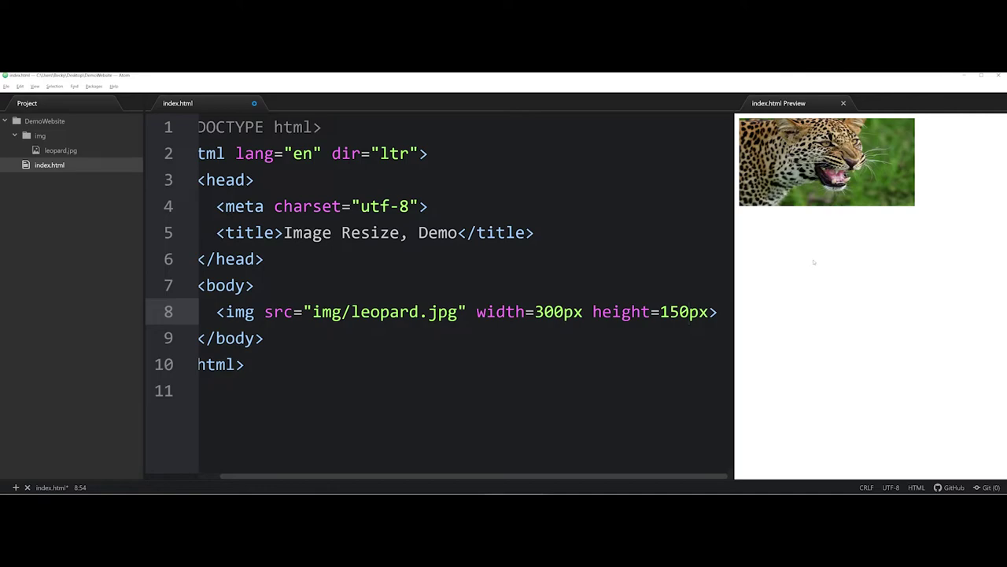
key(BackSpace)
key(BackSpace)
text(00)
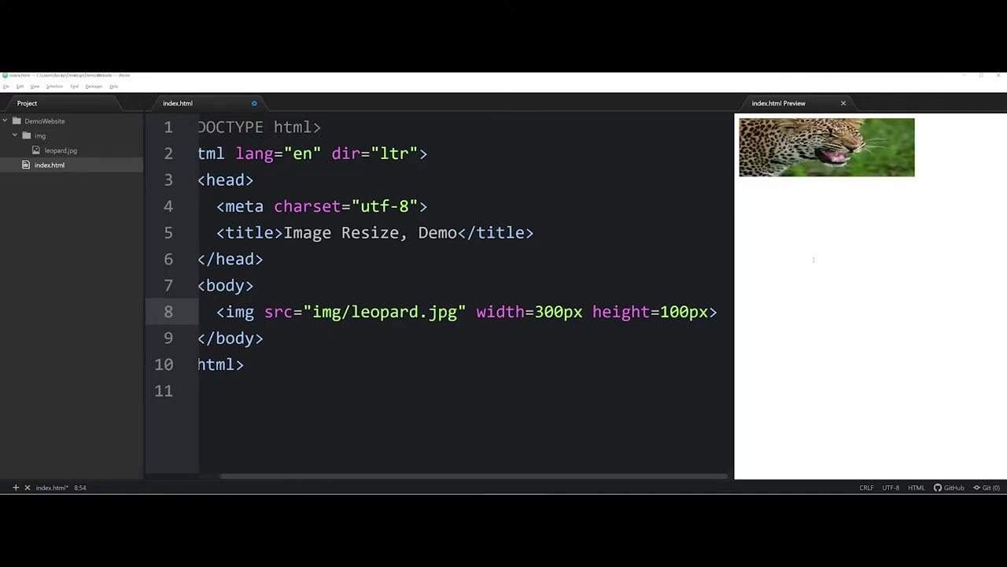
key(BackSpace)
key(BackSpace)
key(BackSpace)
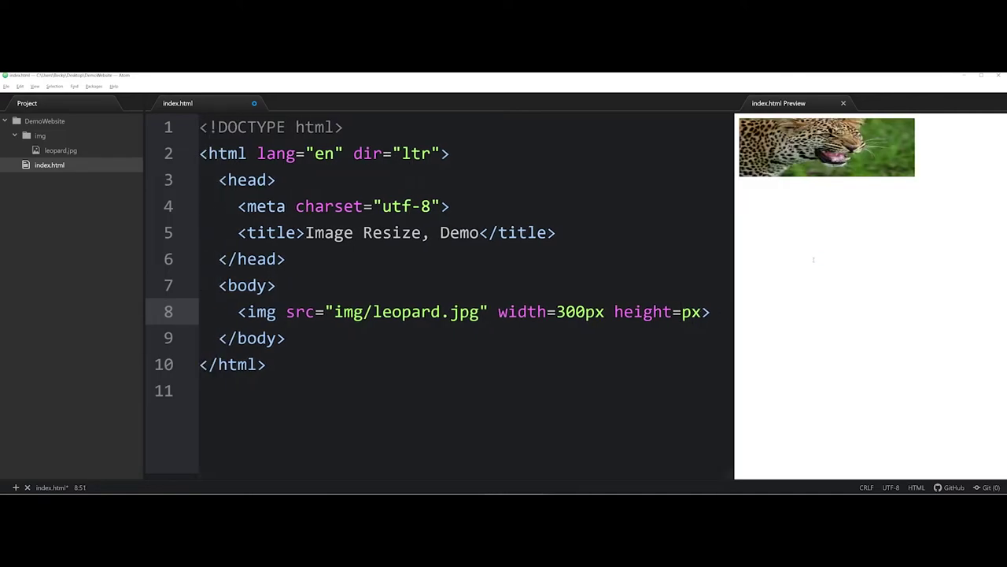
text(200)
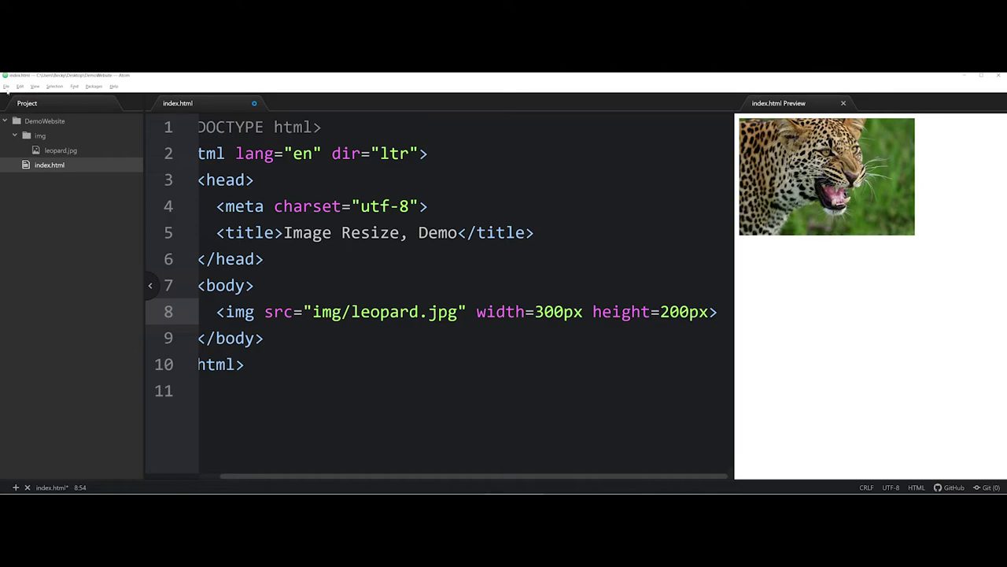
Save index.html from the File menu and switch to File Explorer with Alt+Tab.
click(6, 87)
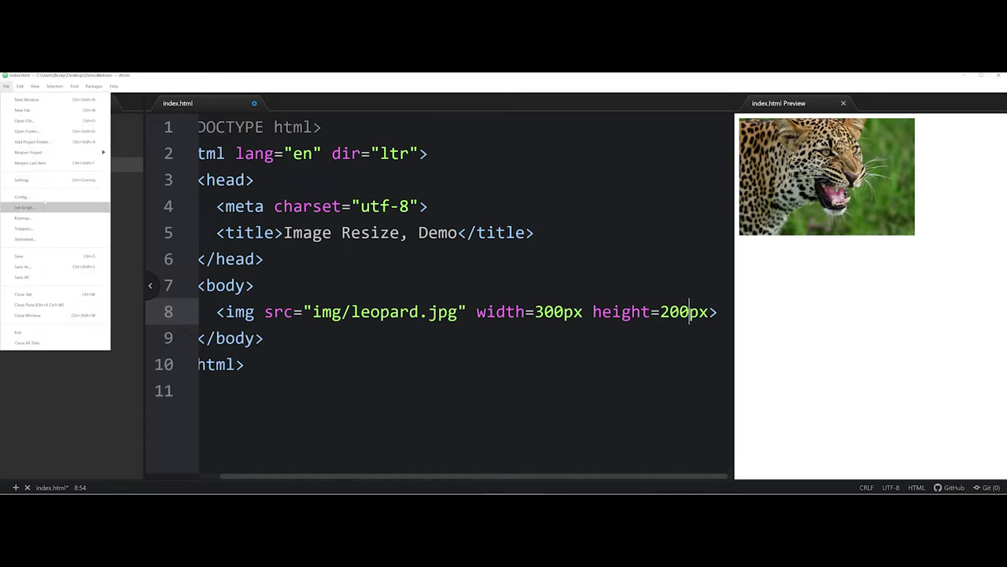
click(44, 256)
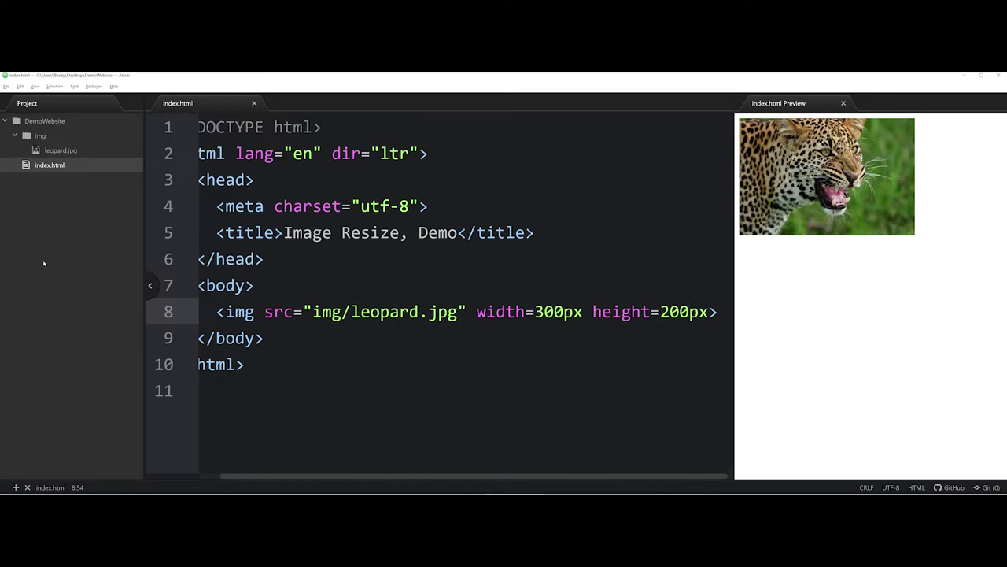
key(alt+Tab)
key(alt+Tab)
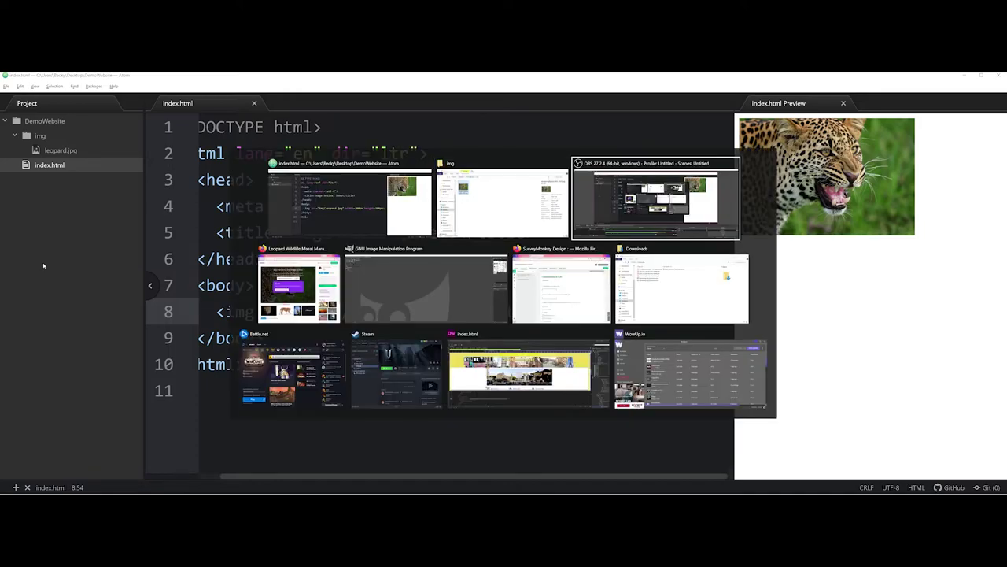
key(alt+Tab)
key(alt+Tab)
key(alt+Tab)
key(alt+Tab)
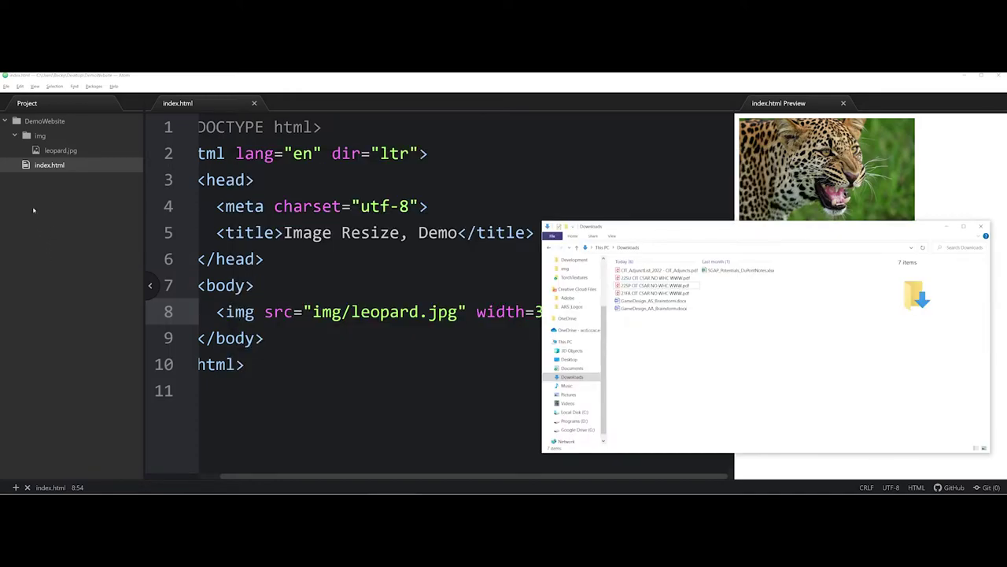
Navigate File Explorer to Desktop > DemoWebsite > img.
click(568, 359)
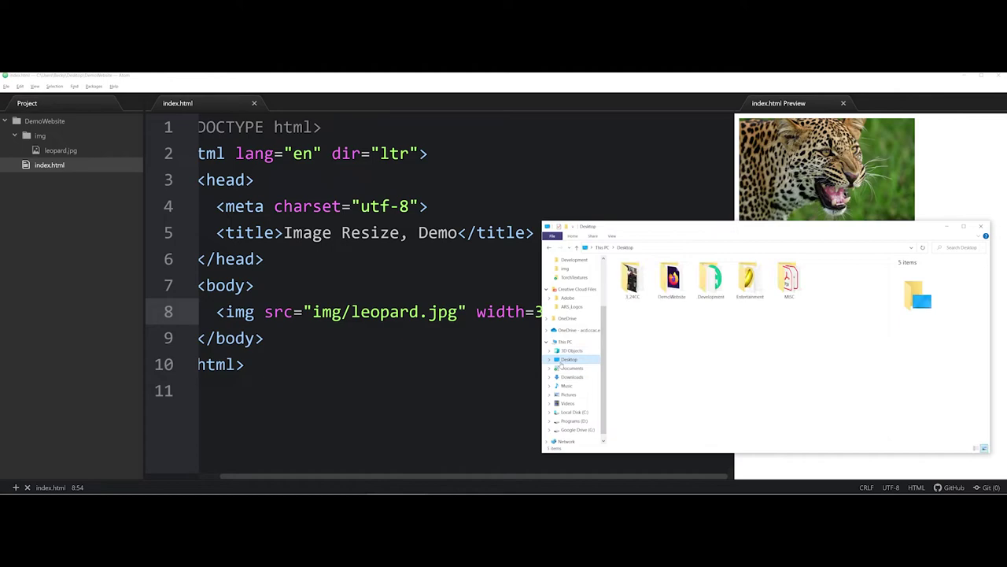
double_click(671, 279)
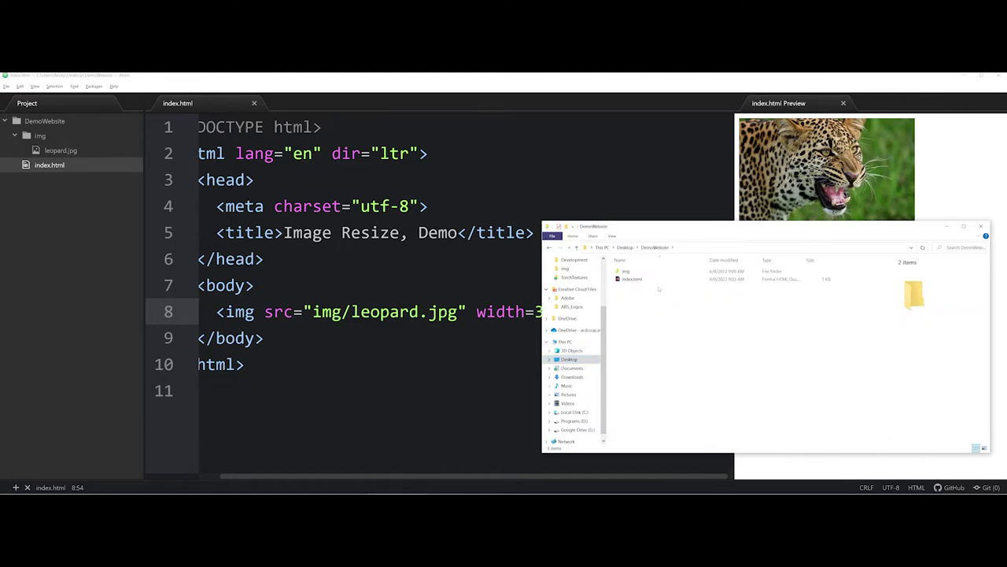
double_click(631, 277)
Copy and paste leopard.jpg to create 'leopard - Copy.jpg', then bring GIMP forward.
click(631, 275)
right_click(630, 276)
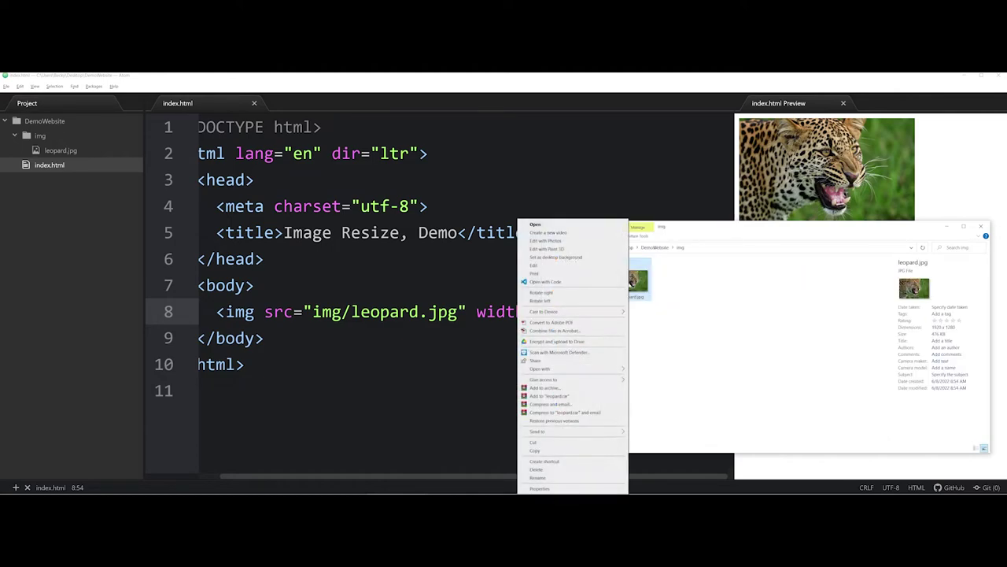
click(551, 450)
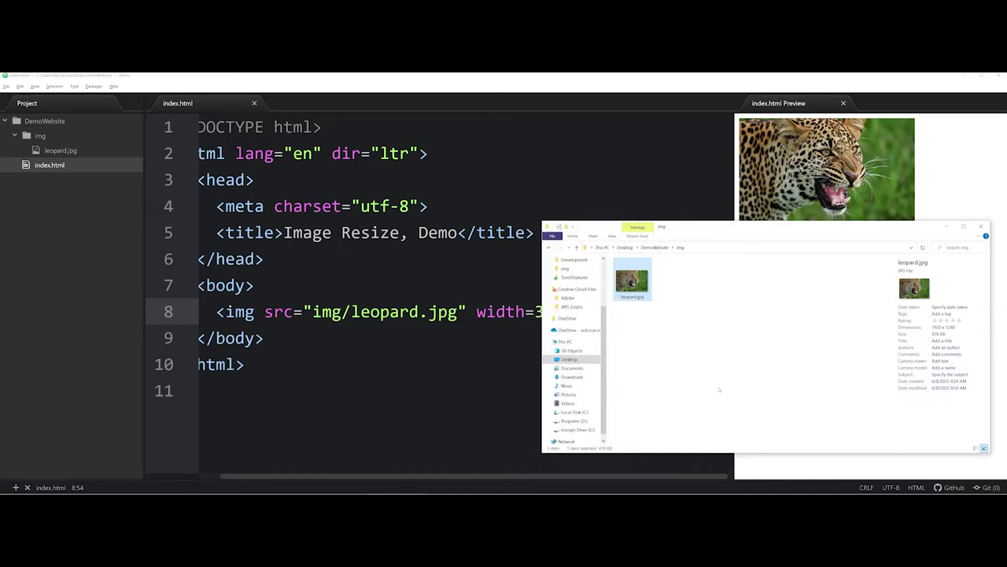
click(719, 388)
key(ctrl+v)
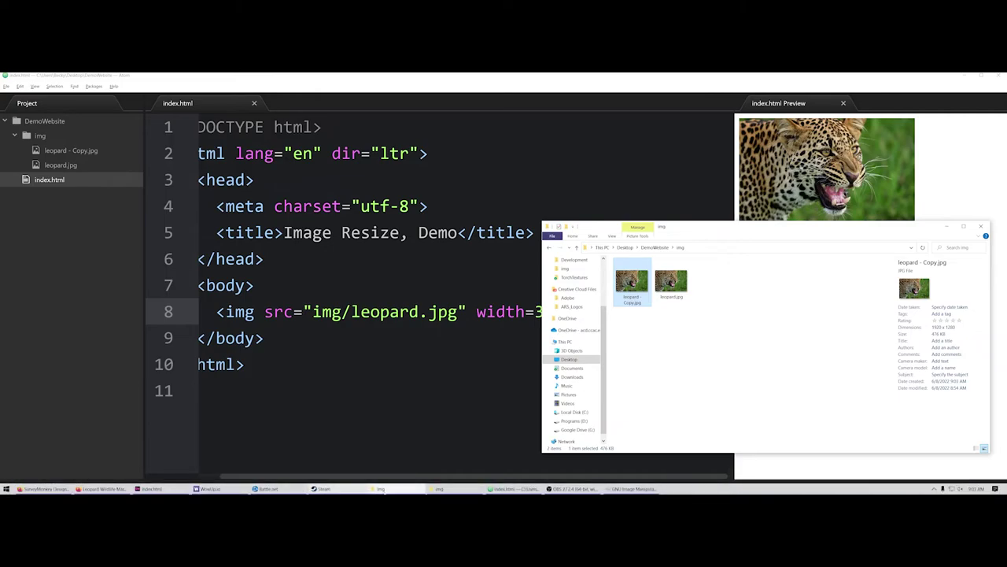
click(630, 488)
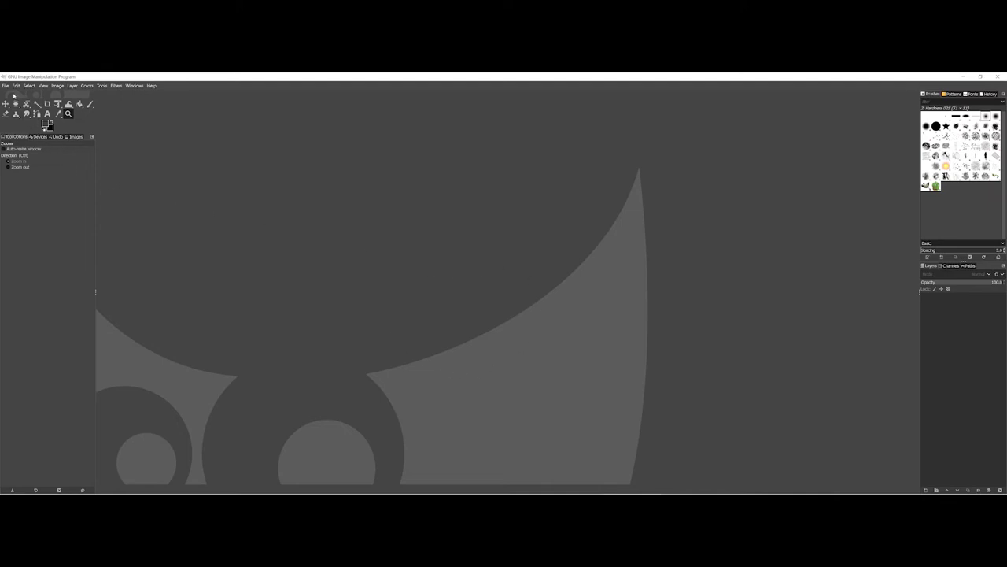
Open leopard - Copy.jpg from Desktop > DemoWebsite > img in GIMP via File > Open.
click(4, 86)
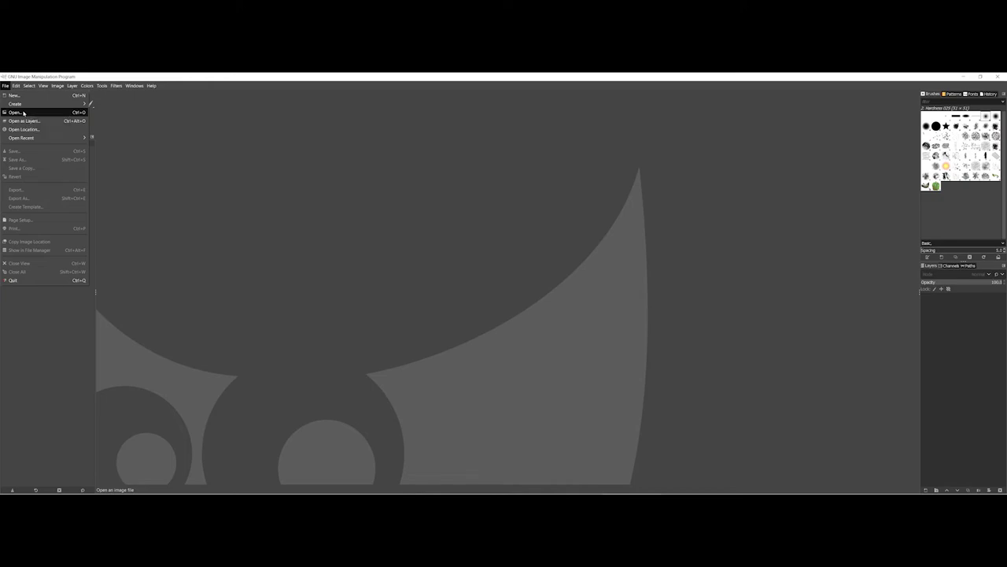
click(24, 114)
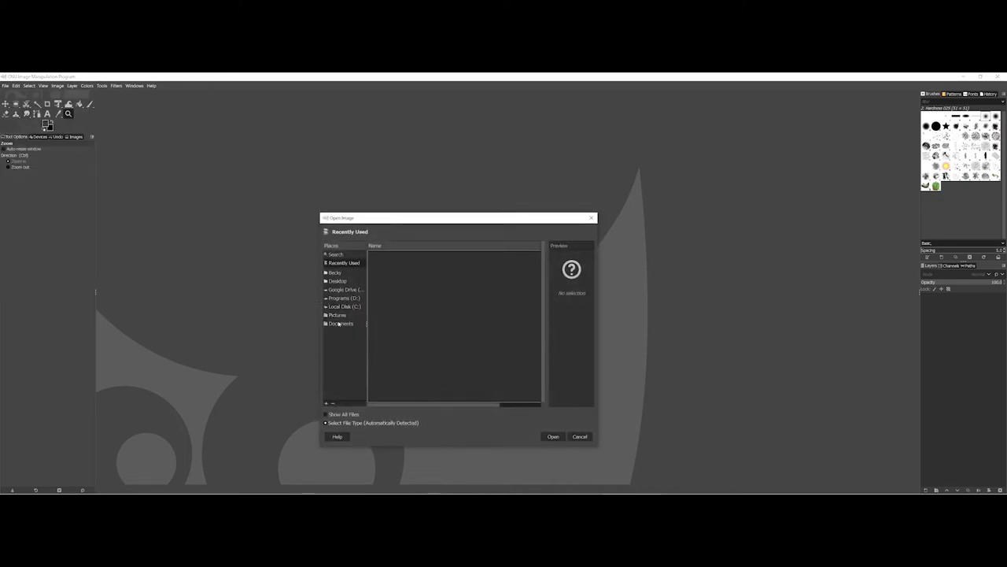
click(337, 282)
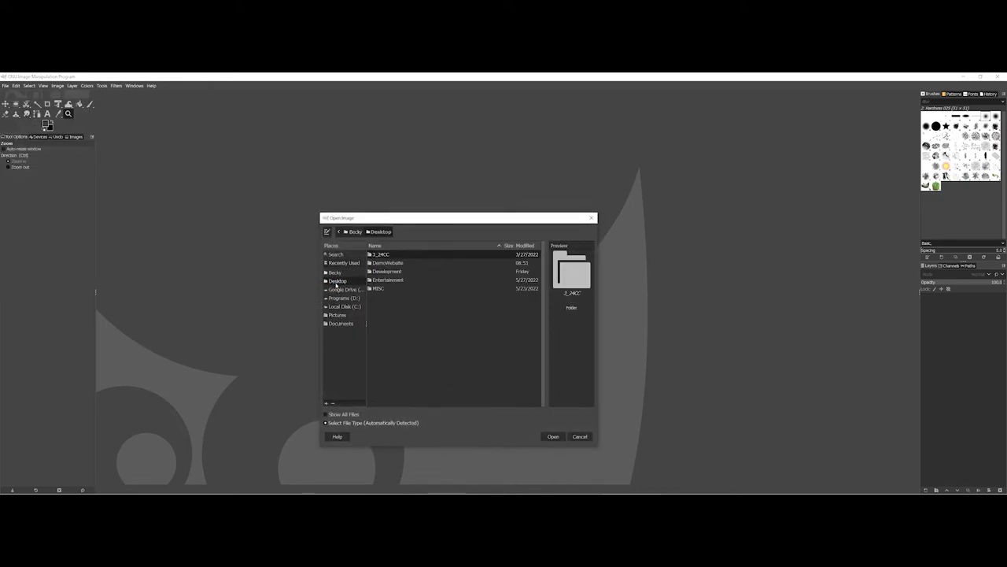
click(386, 265)
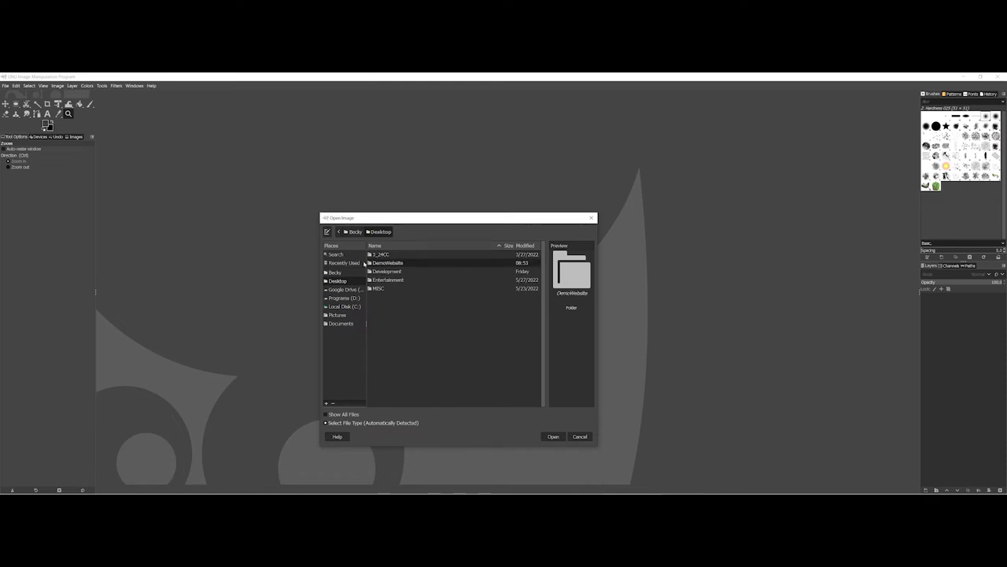
double_click(369, 264)
double_click(373, 255)
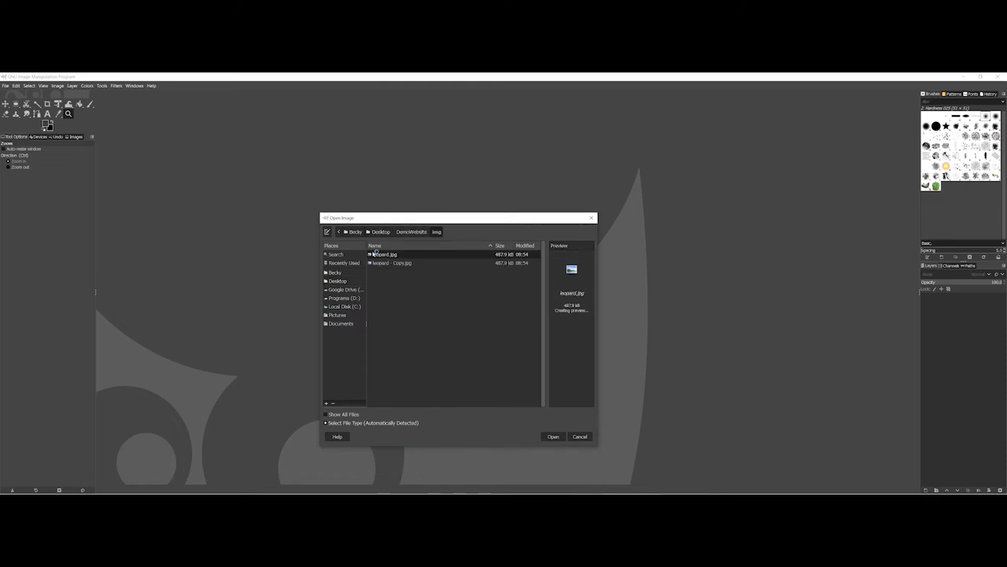
click(377, 263)
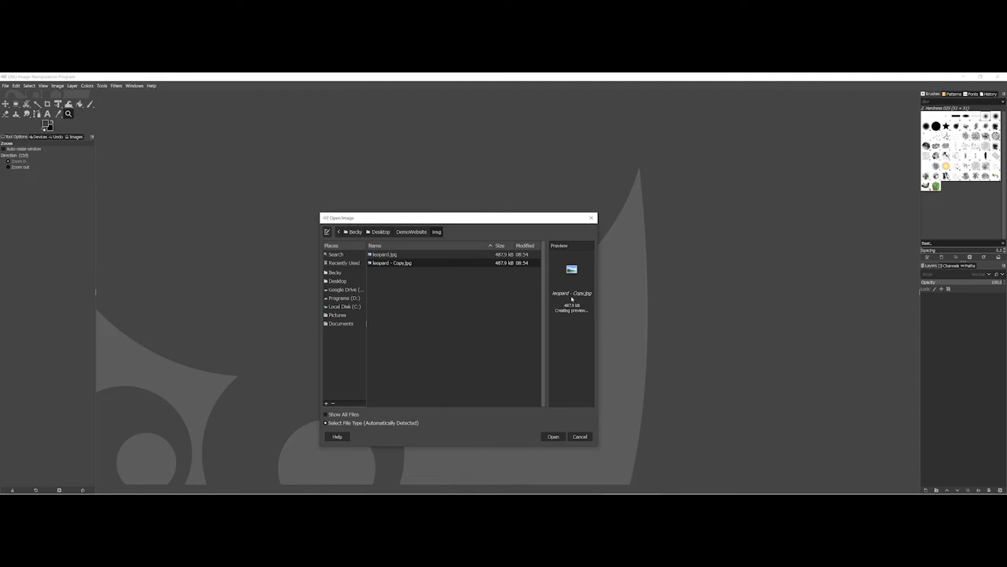
click(562, 435)
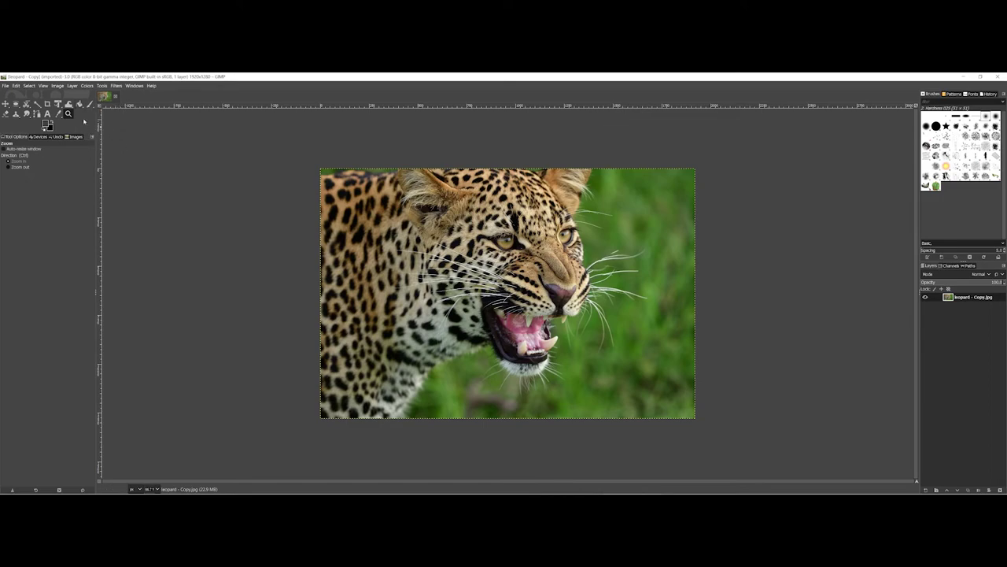
click(55, 85)
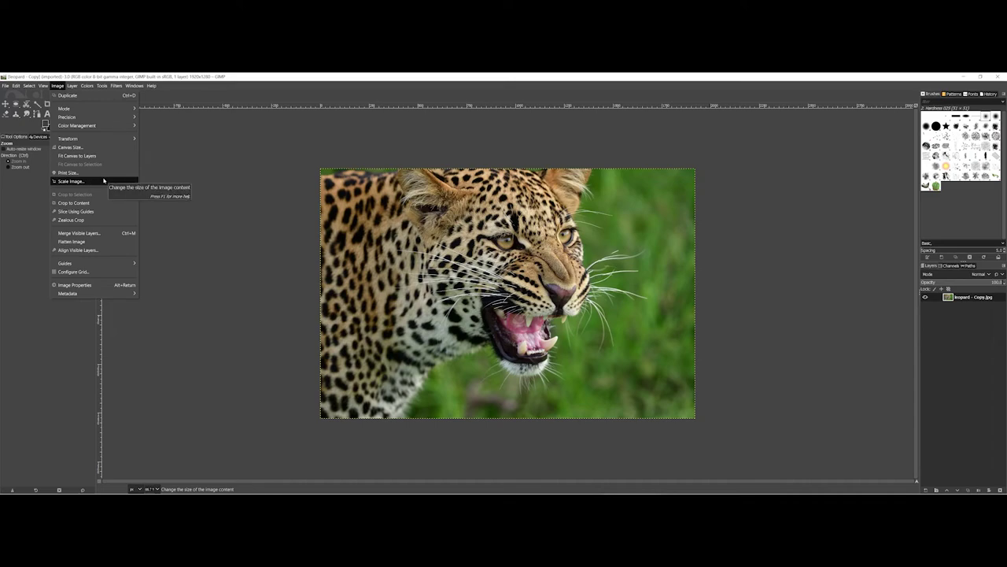
click(104, 181)
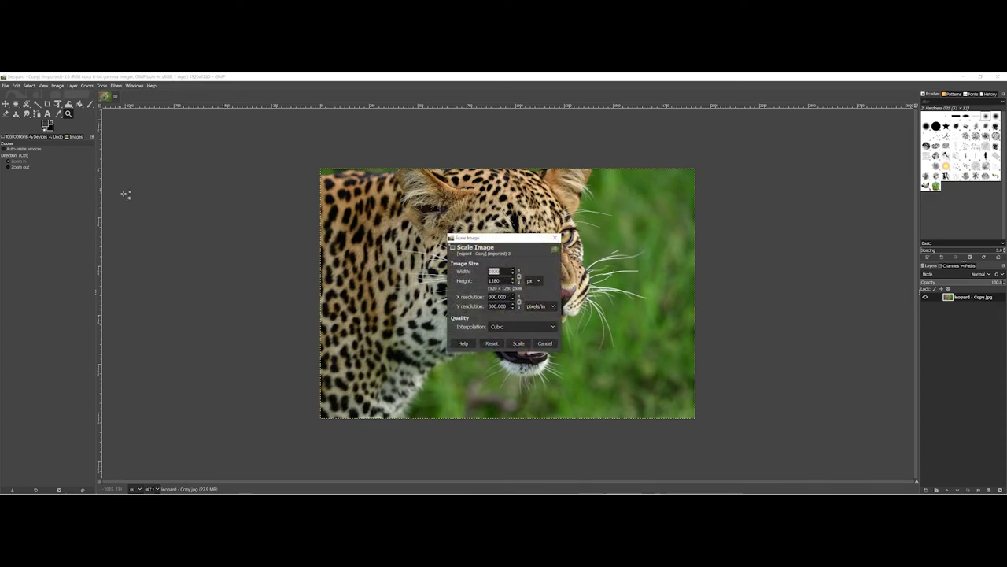
drag(499, 241, 300, 182)
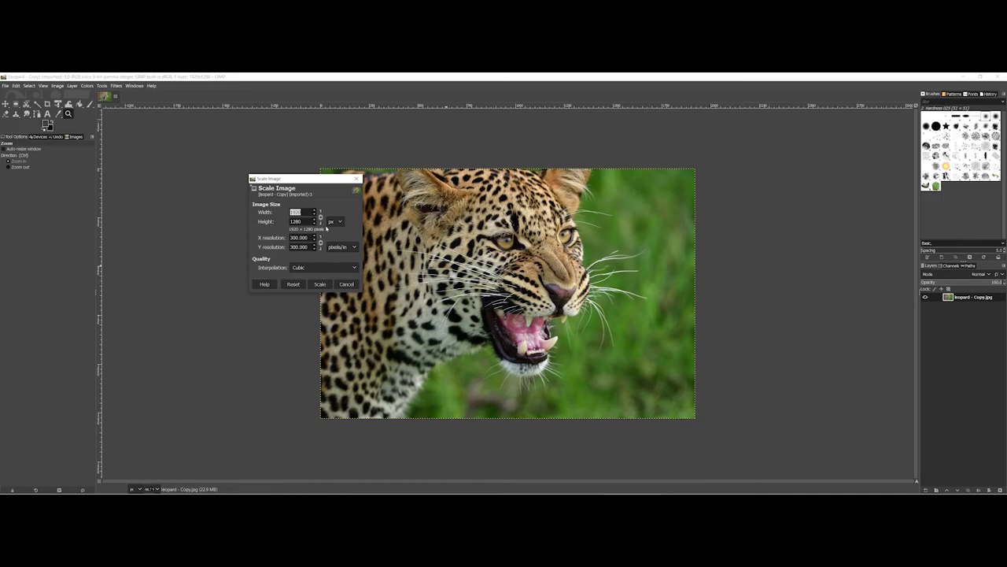
text(600)
key(Tab)
double_click(295, 212)
text(20)
click(320, 217)
key(ctrl+a)
text(200)
click(320, 283)
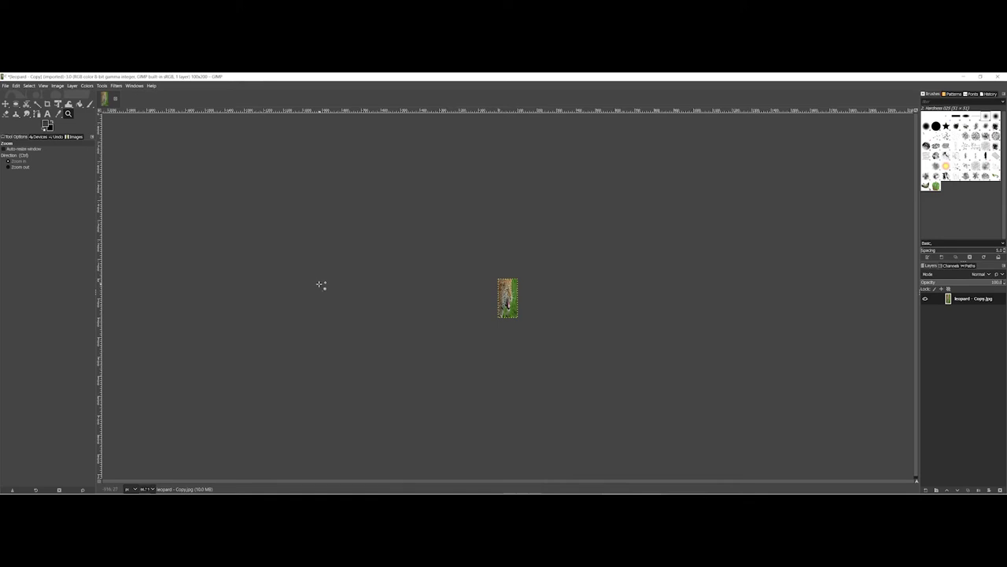
key(ctrl+z)
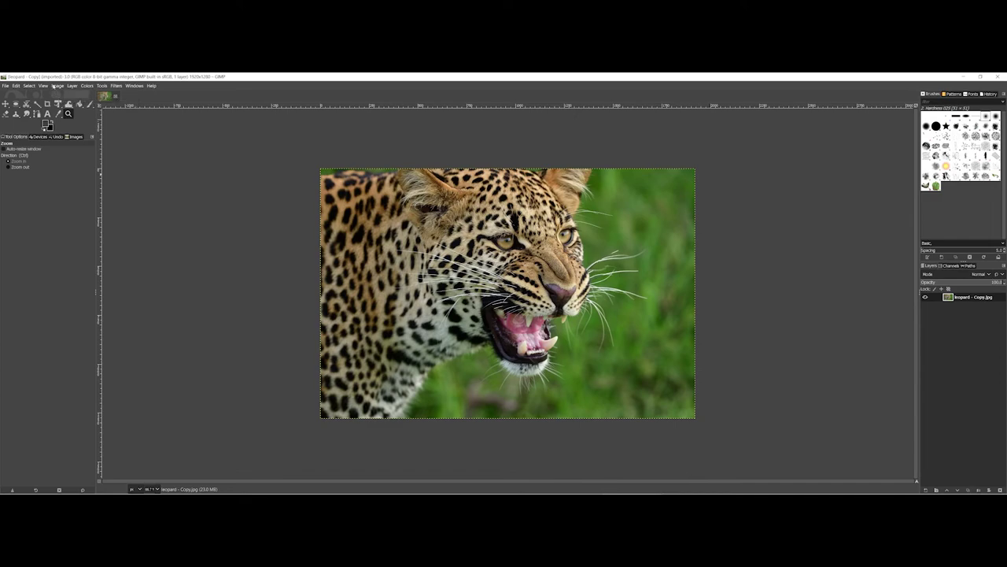
Scale the leopard image to 500 px wide, letting the linked height become 333 px.
click(57, 85)
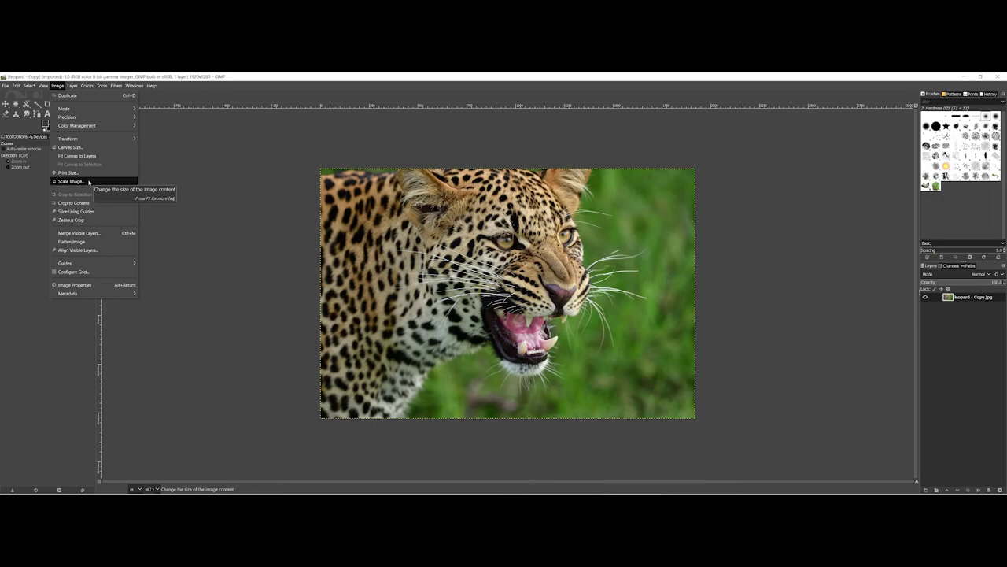
click(85, 181)
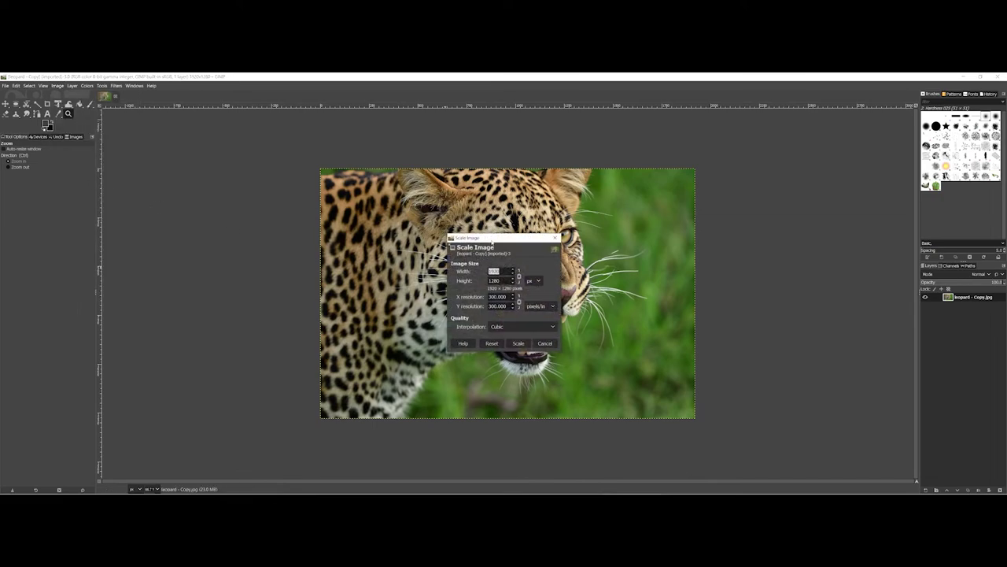
drag(491, 240, 268, 184)
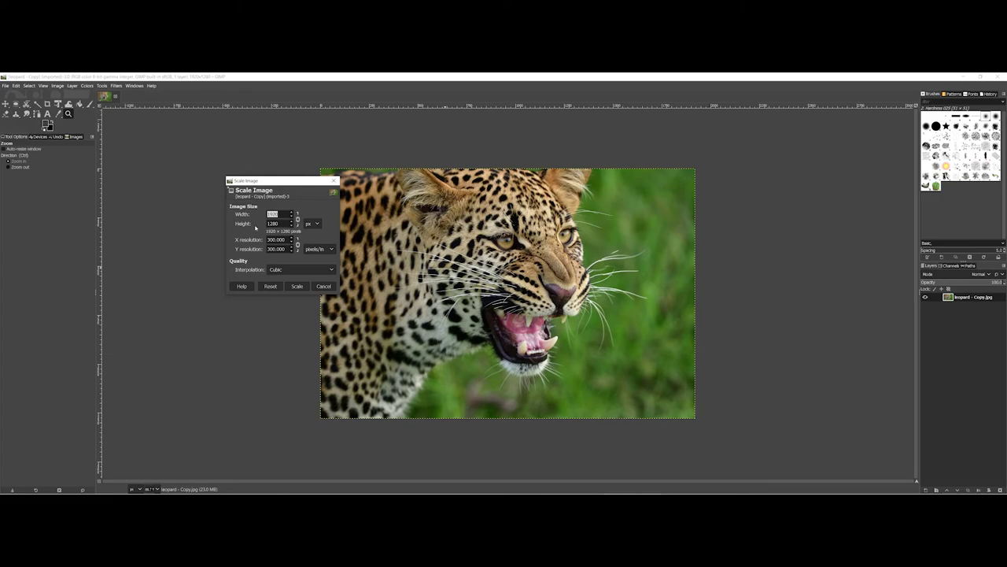
text(500)
key(Tab)
click(296, 285)
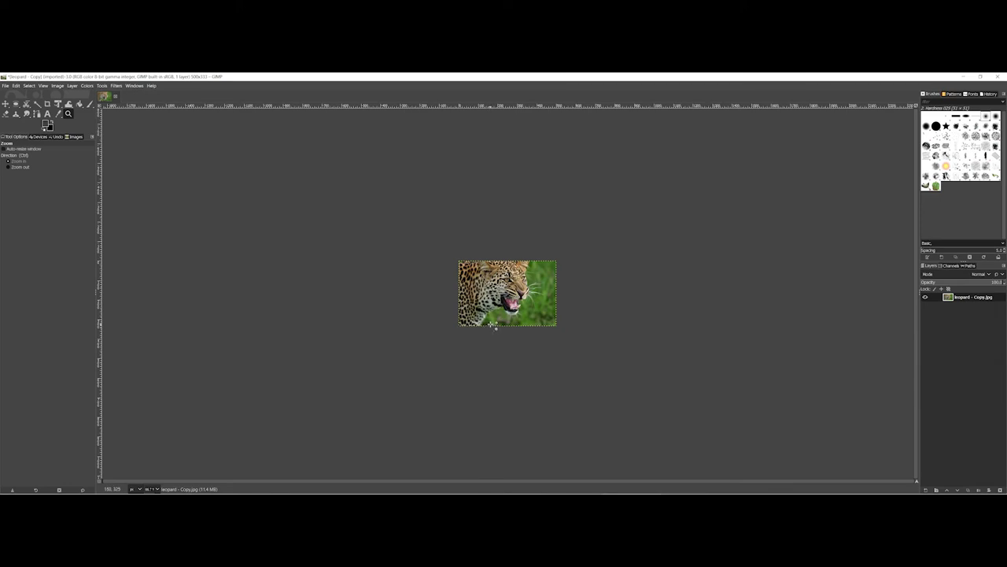
Export the image as leopard_GIMPEdit.jpg into the img folder, accepting default JPEG quality.
click(7, 86)
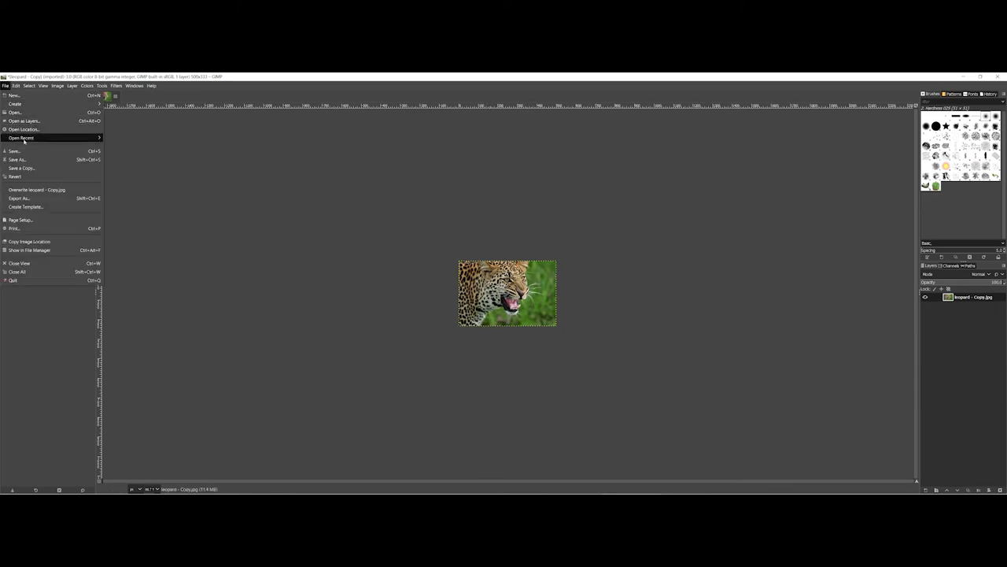
click(81, 204)
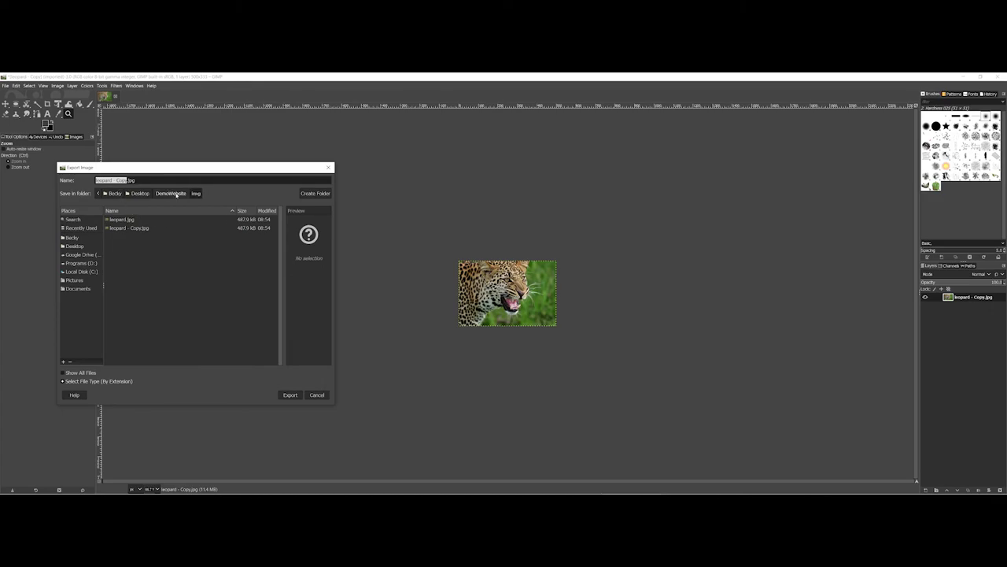
click(114, 180)
drag(114, 180, 125, 180)
text(_GI)
text(MPEdit)
click(290, 394)
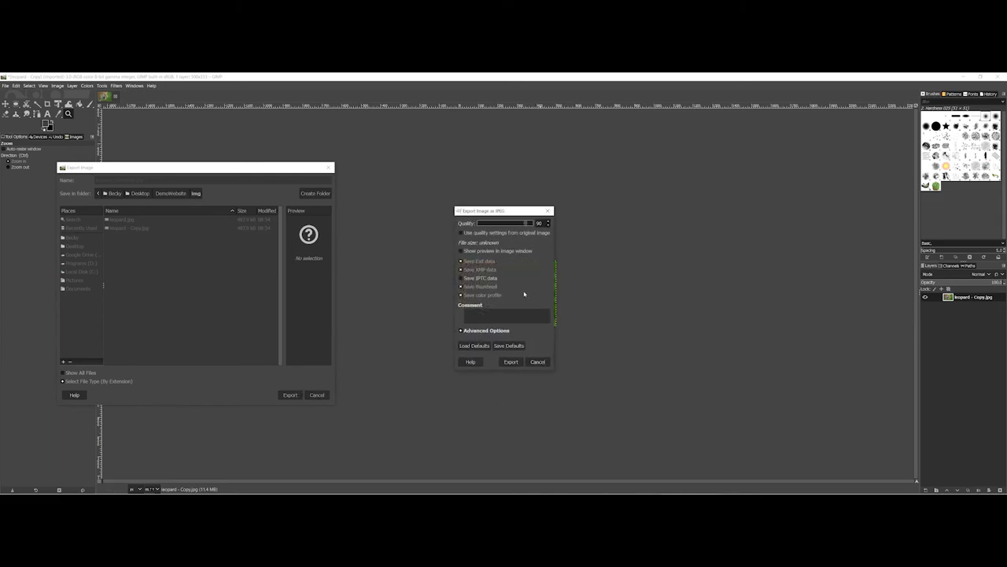
click(510, 362)
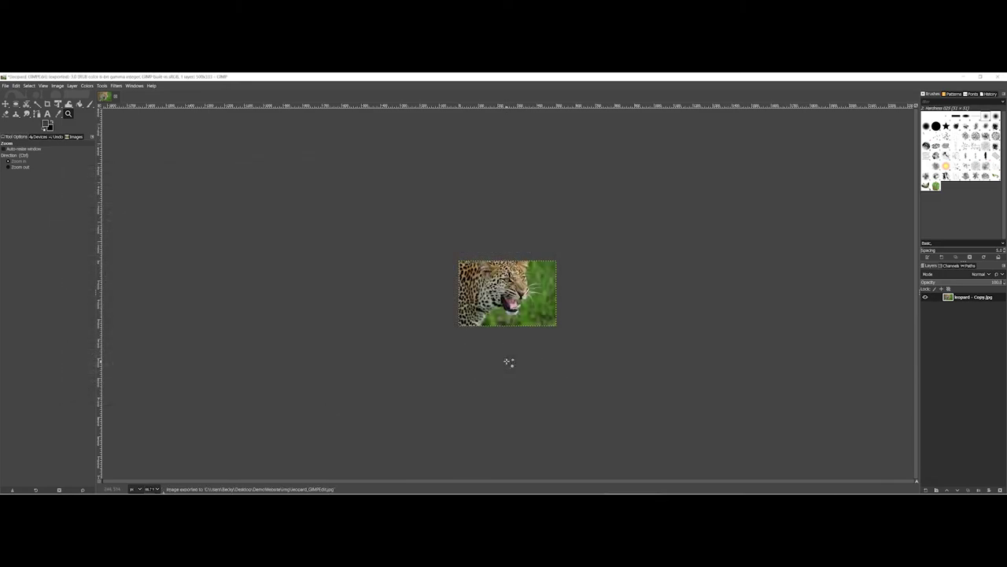
After line 8 of index.html, add <h2>Gimp Edit Image:</h2> and an img tag for img/leopard_GIMPEdit.jpg.
key(alt+Tab)
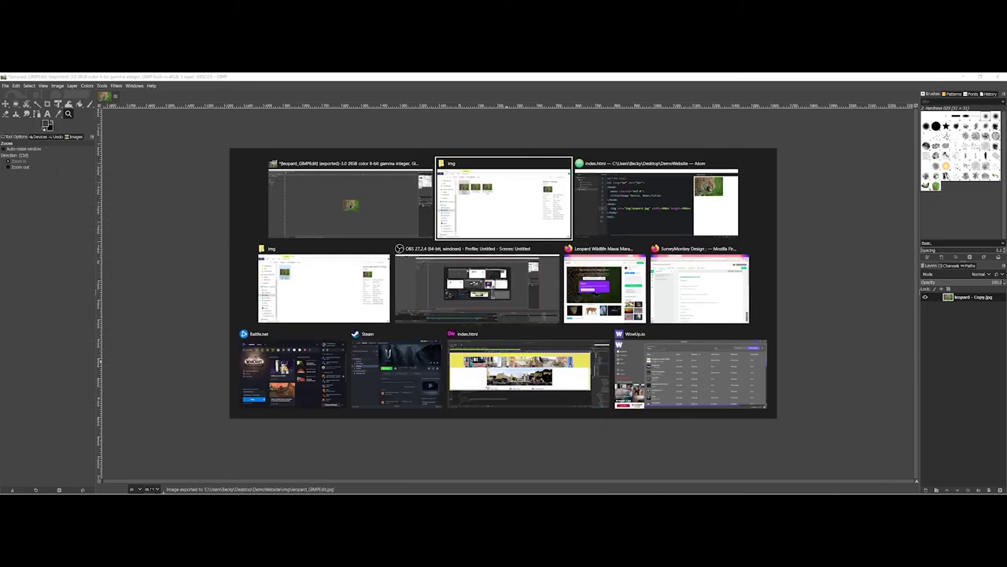
key(alt+Tab)
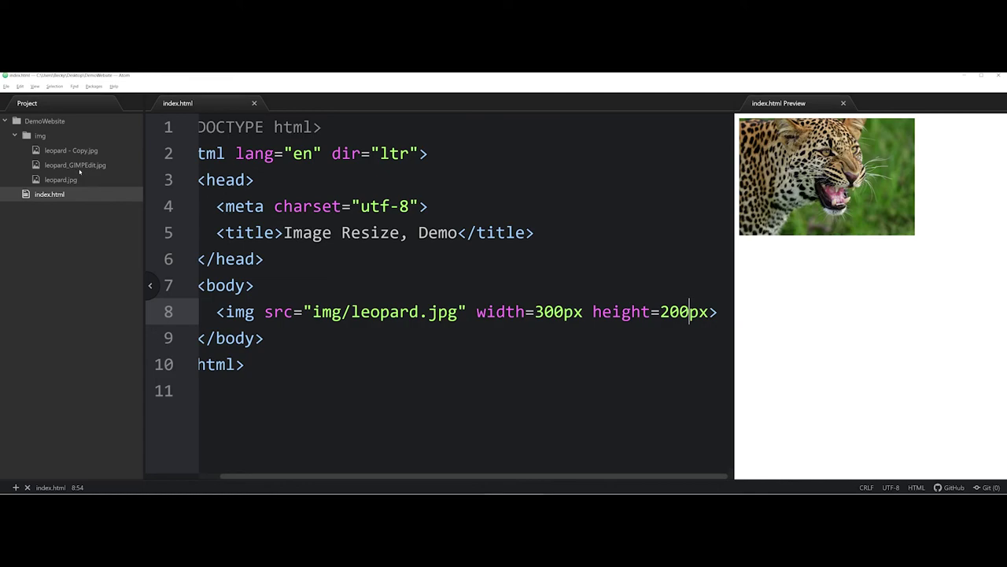
key(End)
key(Return)
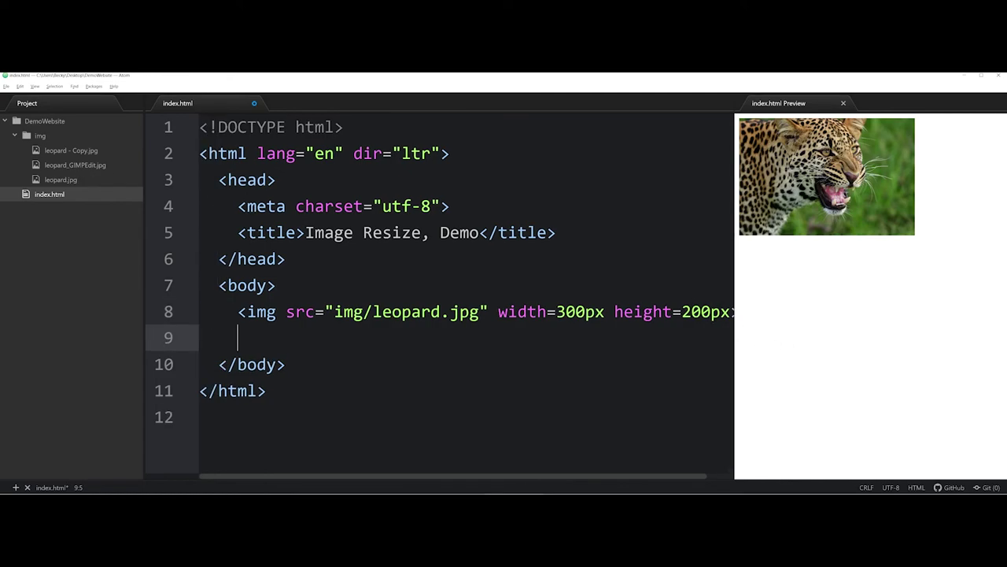
text(<)
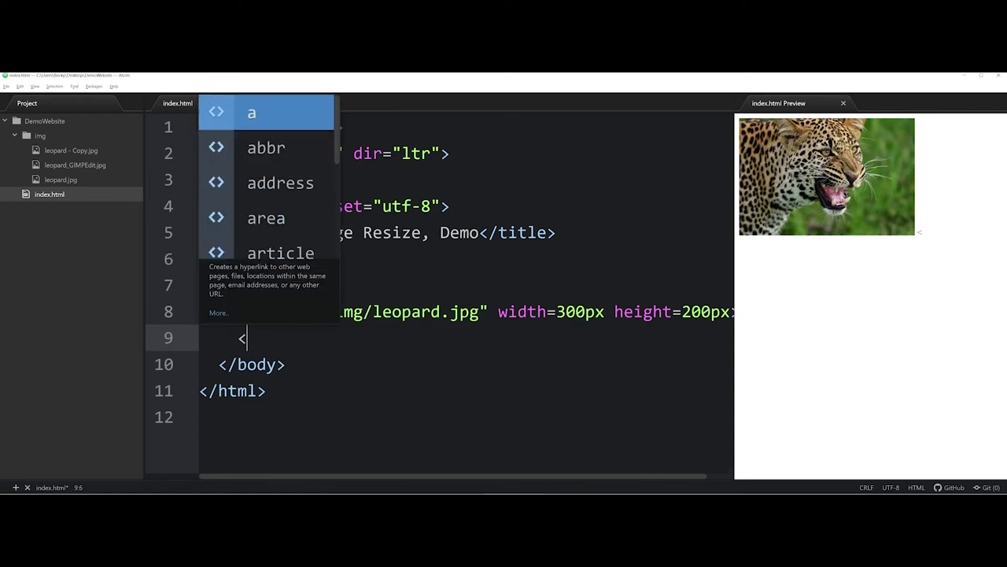
text(h2>Gimp )
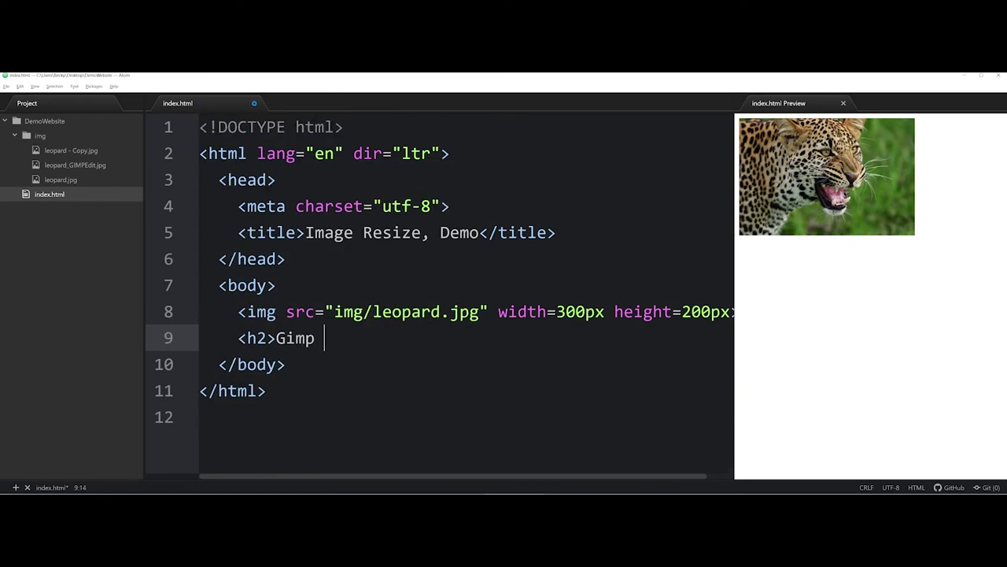
text(Edit Image:)
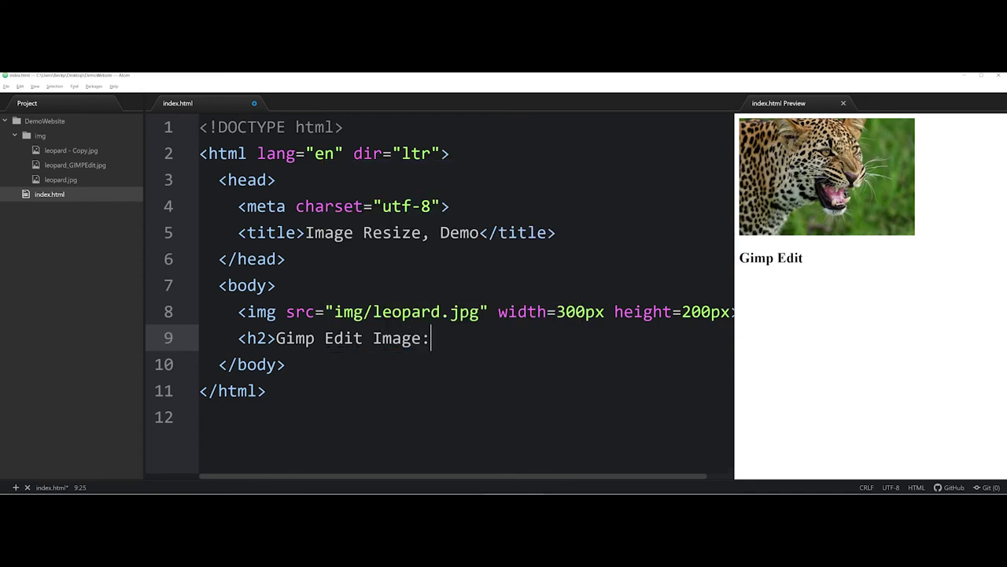
text(</h2>)
key(Return)
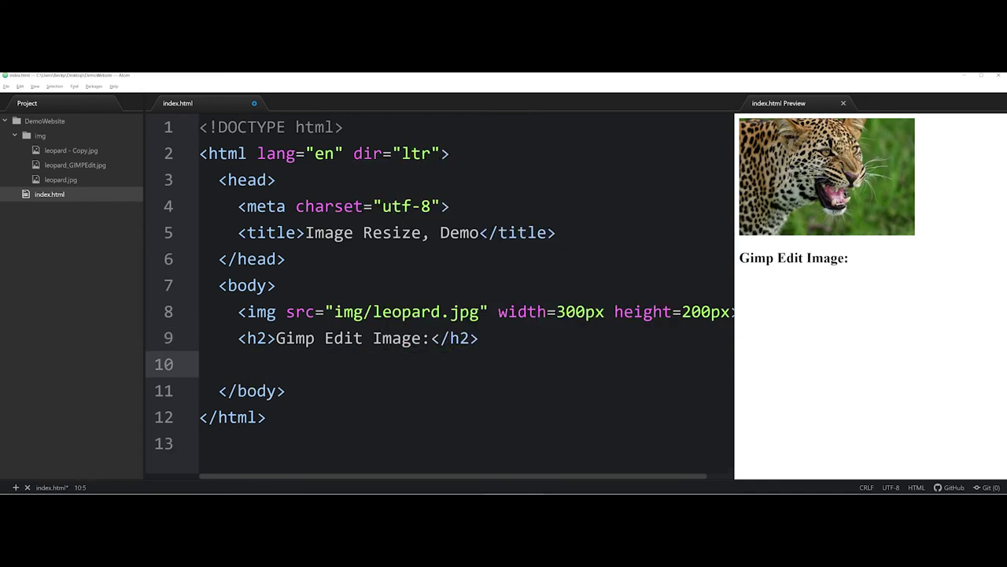
text(<img)
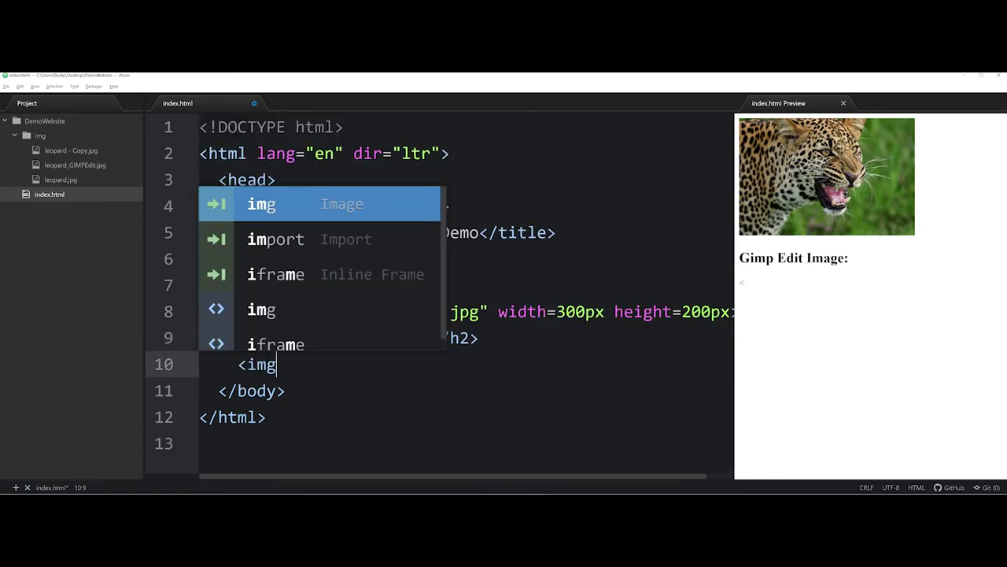
text( src)
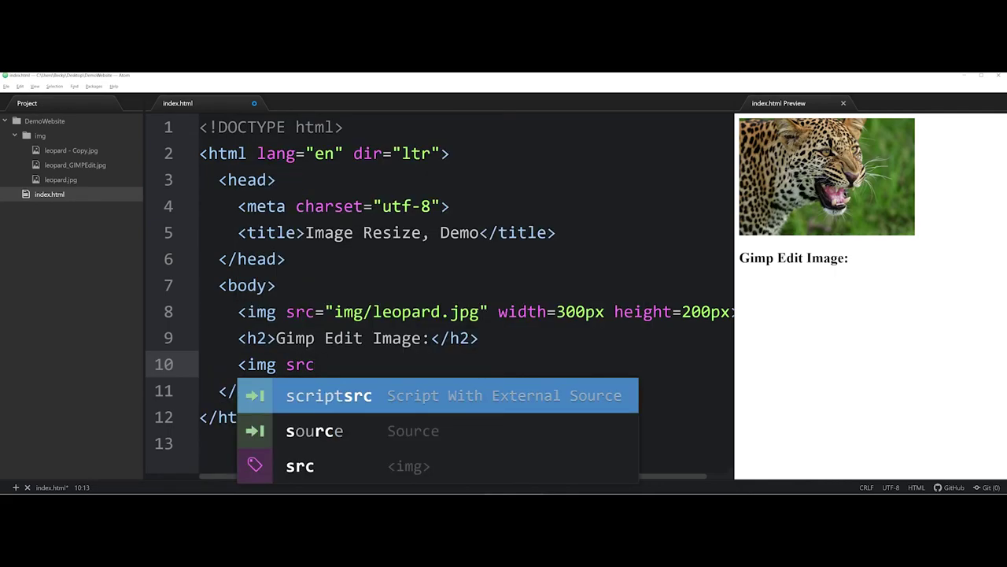
text(="img)
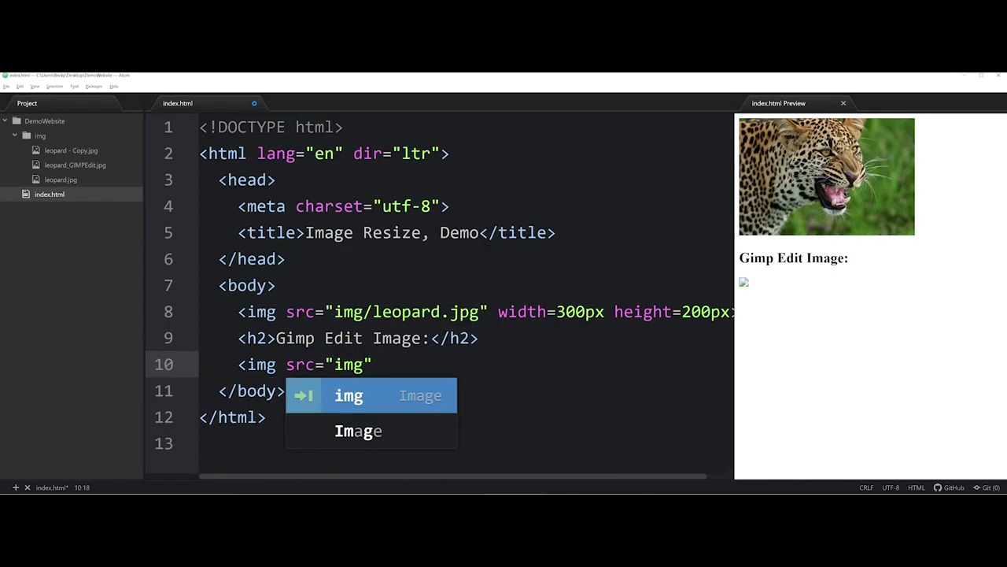
text(/leopard)
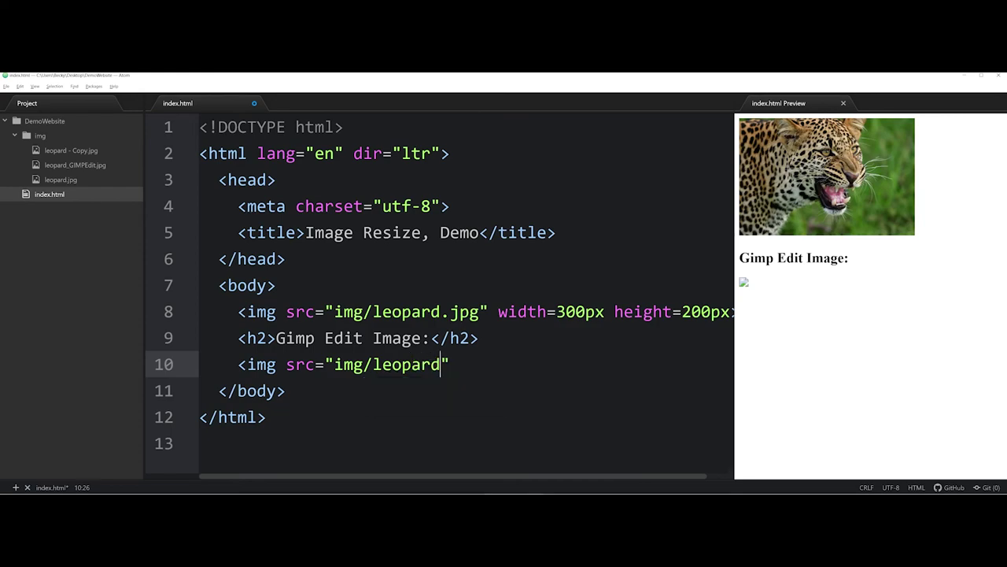
text(_GIMPE)
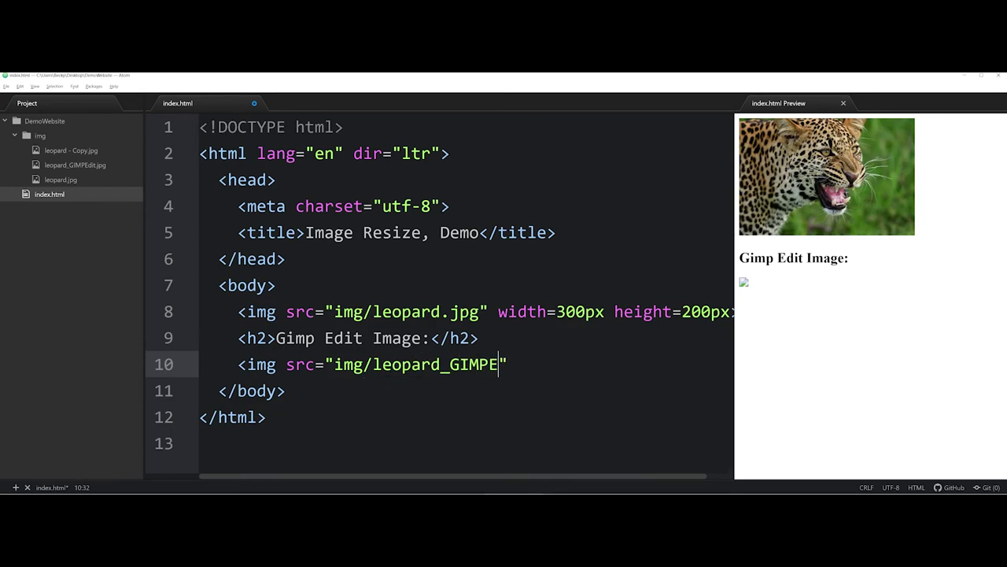
text(dit.jpg">)
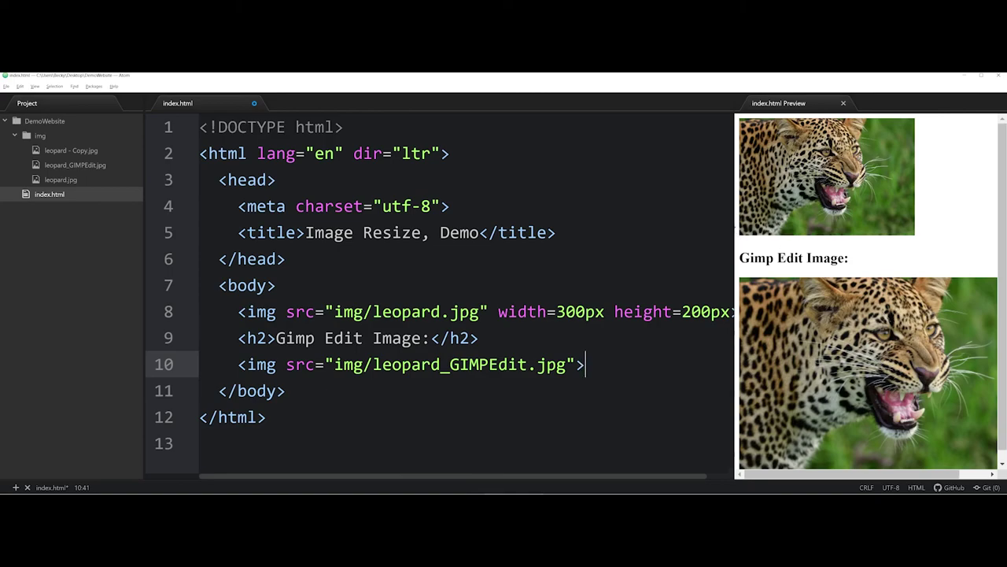
drag(735, 291, 653, 291)
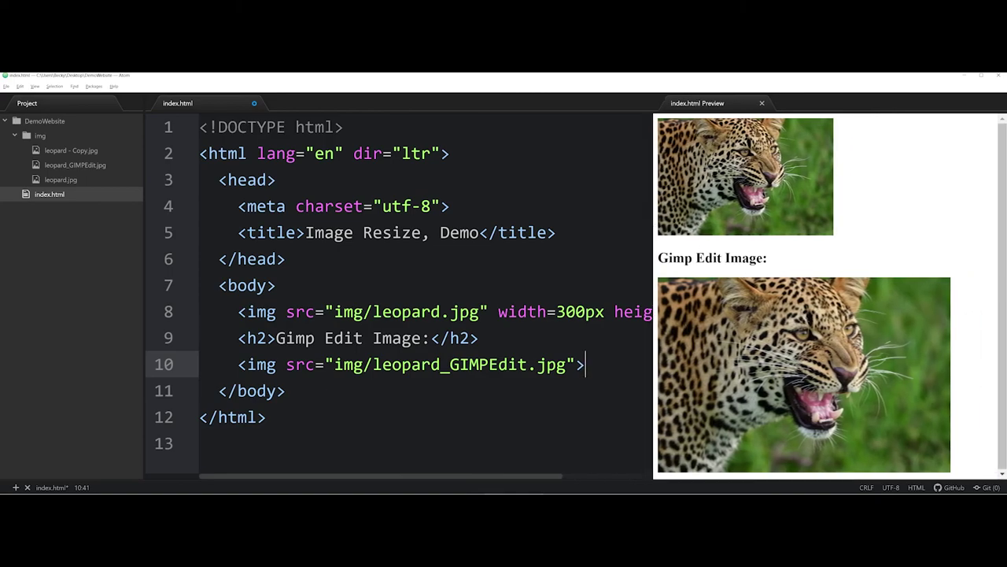
drag(399, 477, 420, 476)
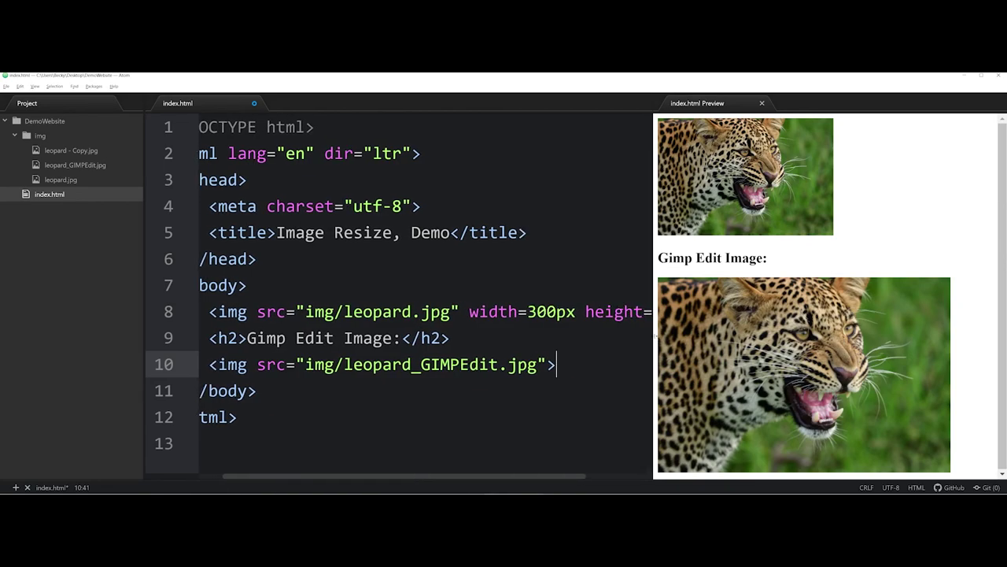
drag(655, 336, 730, 333)
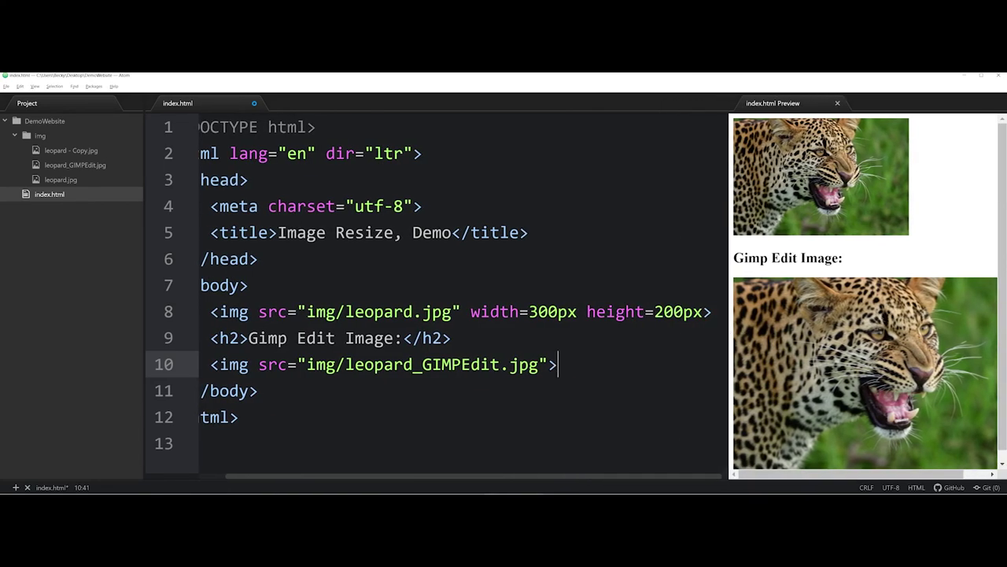